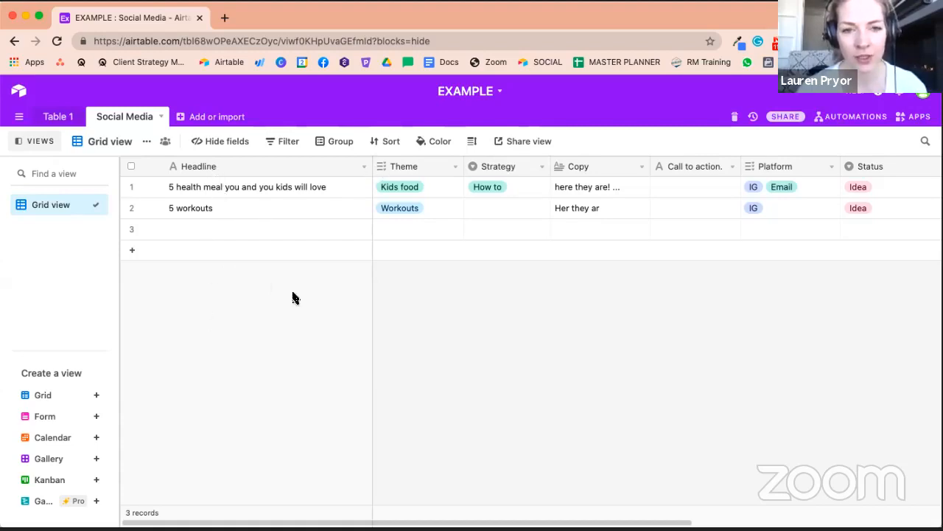
# - Narrow the Headline column and select the headline cells of the records
pyautogui.click(253, 169)
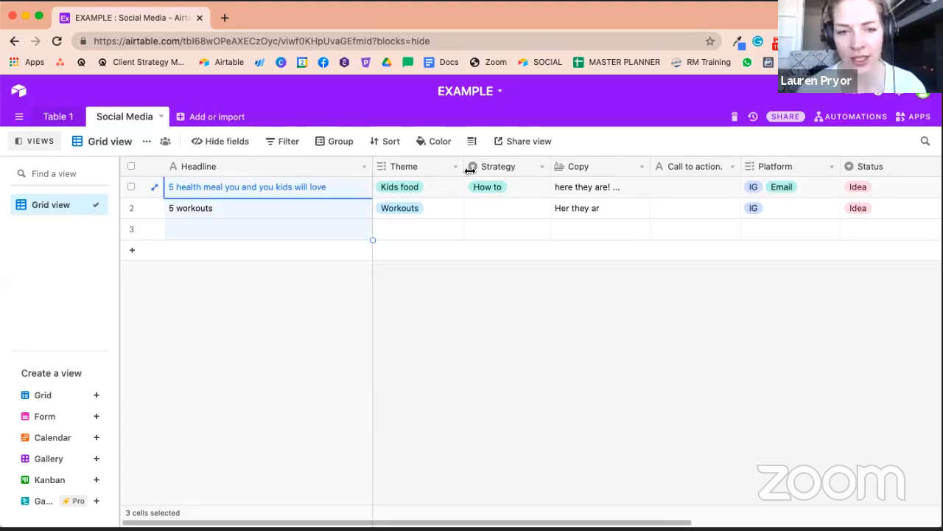
pyautogui.moveTo(373, 162); pyautogui.dragTo(312, 162)
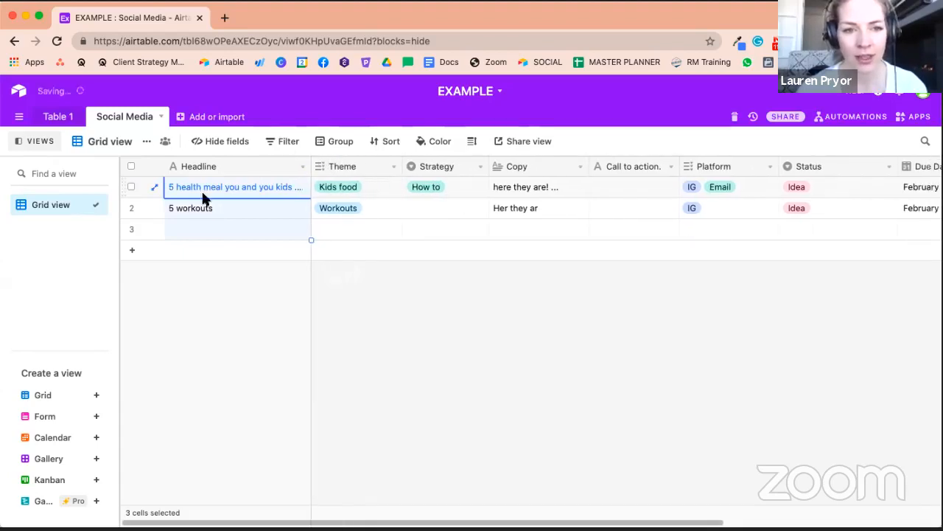
pyautogui.click(197, 210)
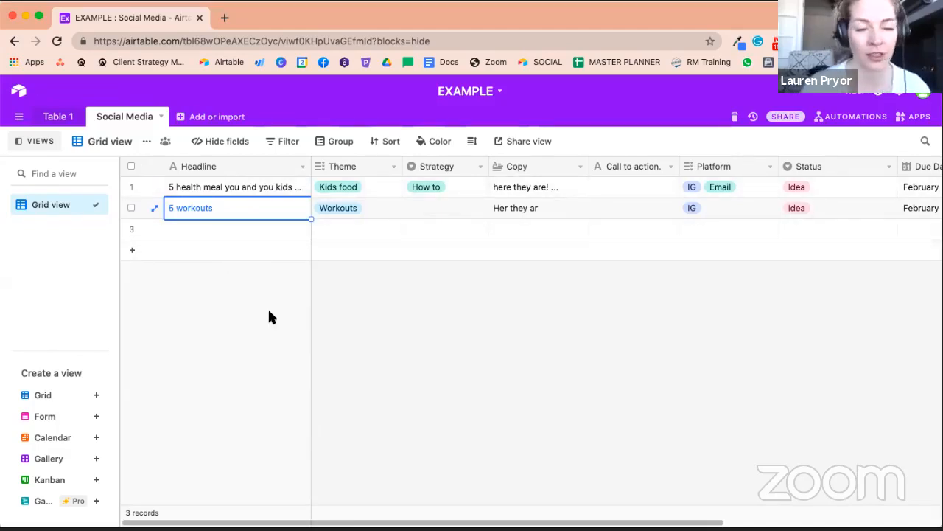
pyautogui.click(191, 166)
pyautogui.click(198, 212)
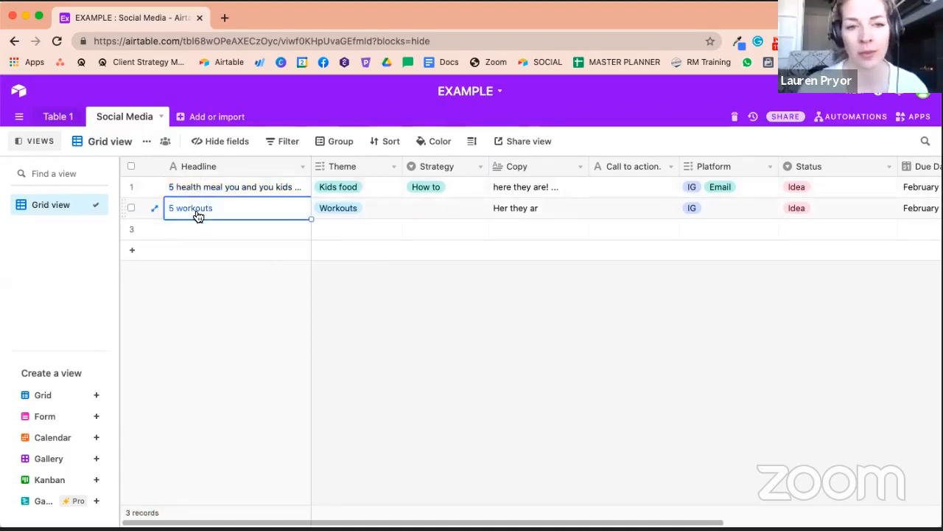
pyautogui.click(196, 190)
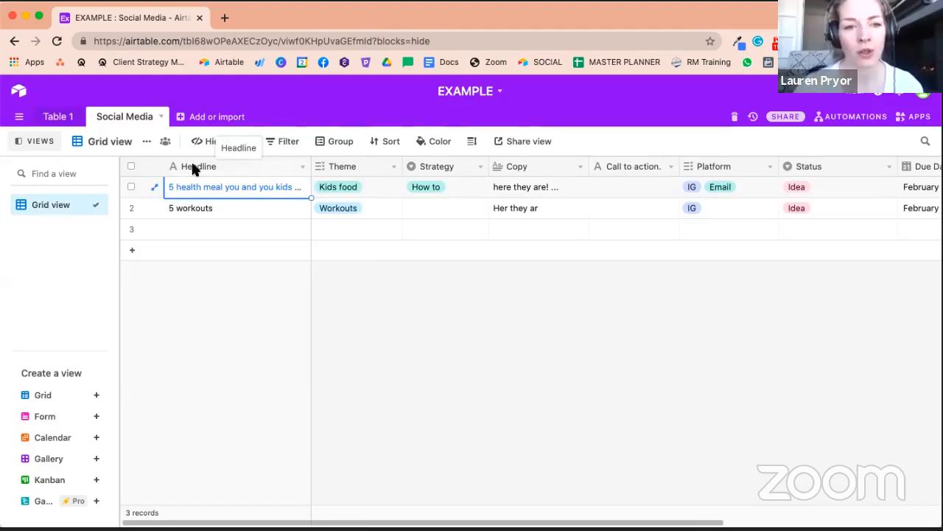
pyautogui.click(193, 286)
pyautogui.click(197, 213)
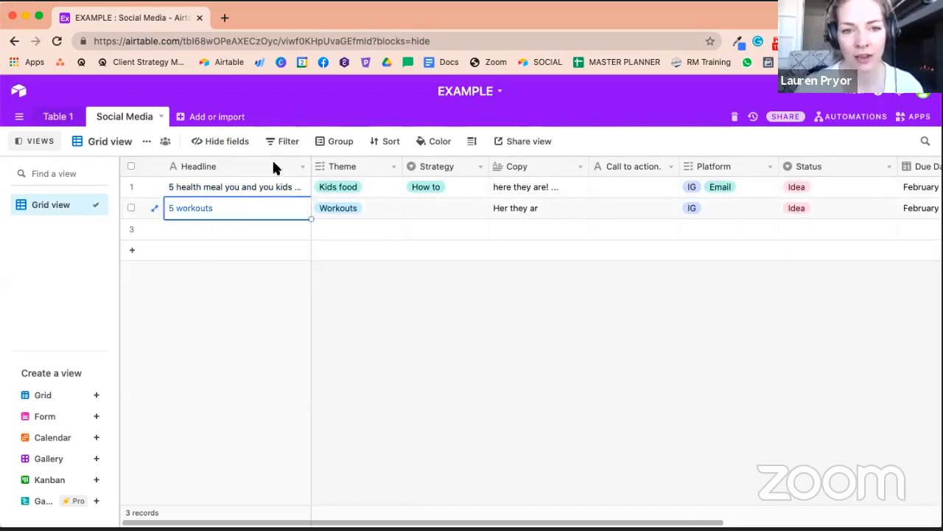
pyautogui.moveTo(360, 164)
pyautogui.mouseDown()
pyautogui.moveTo(465, 162)
pyautogui.moveTo(360, 162)
pyautogui.mouseUp()
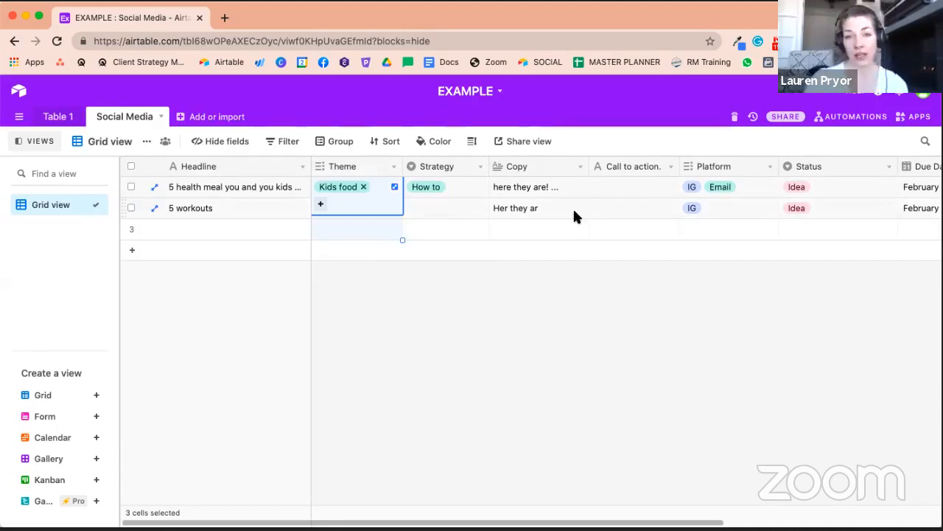
# - Add a Fashion option to the Theme field's multiple-select choices and save the field
pyautogui.click(395, 168)
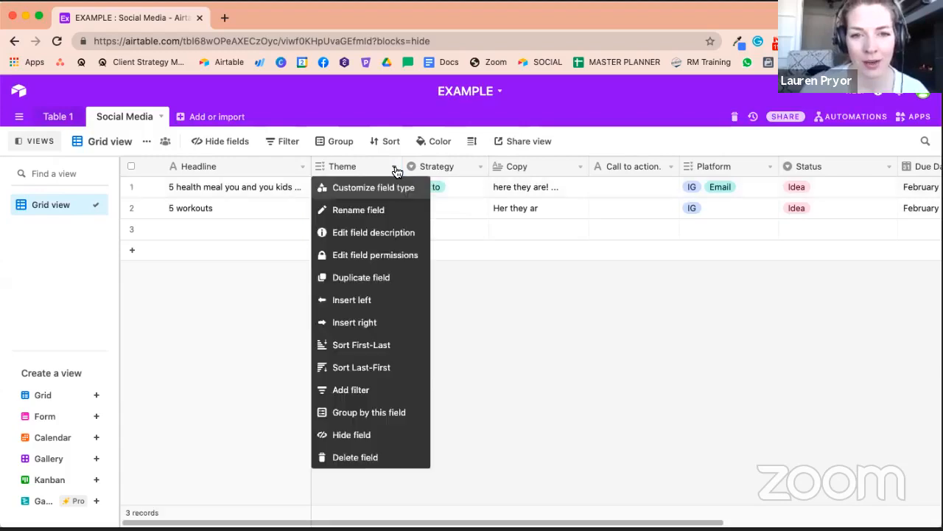
pyautogui.click(348, 187)
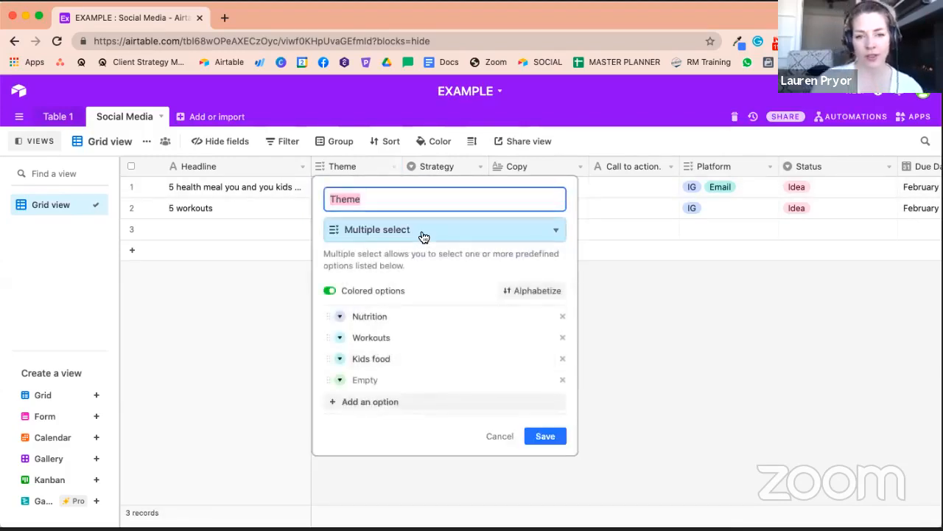
pyautogui.click(400, 378)
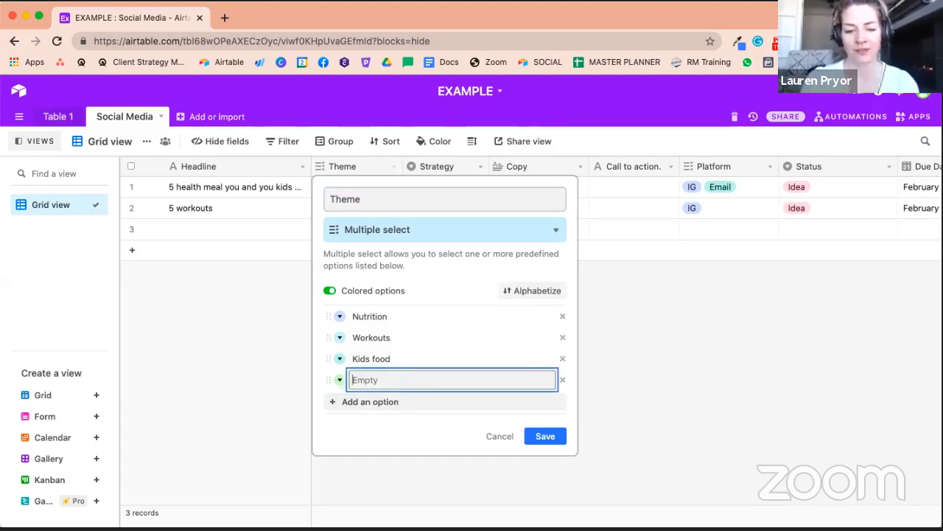
pyautogui.write('Fashion')
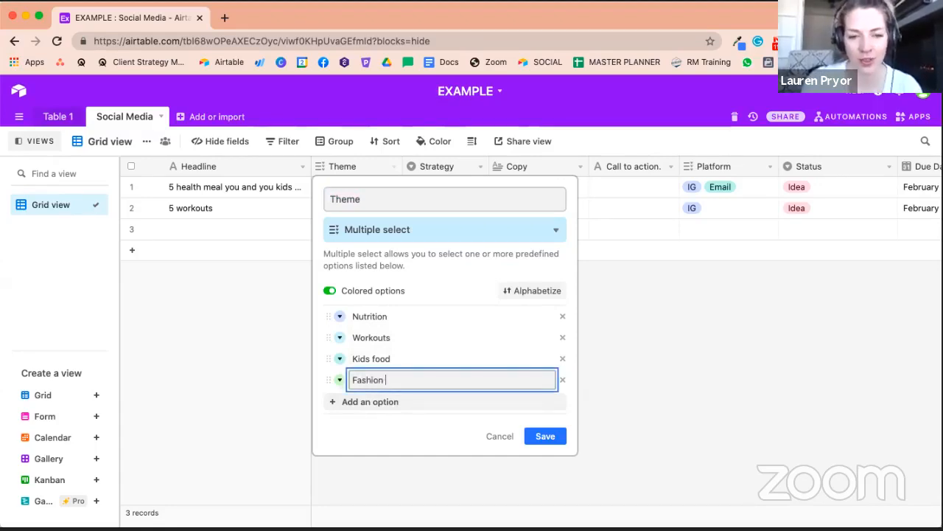
pyautogui.click(544, 436)
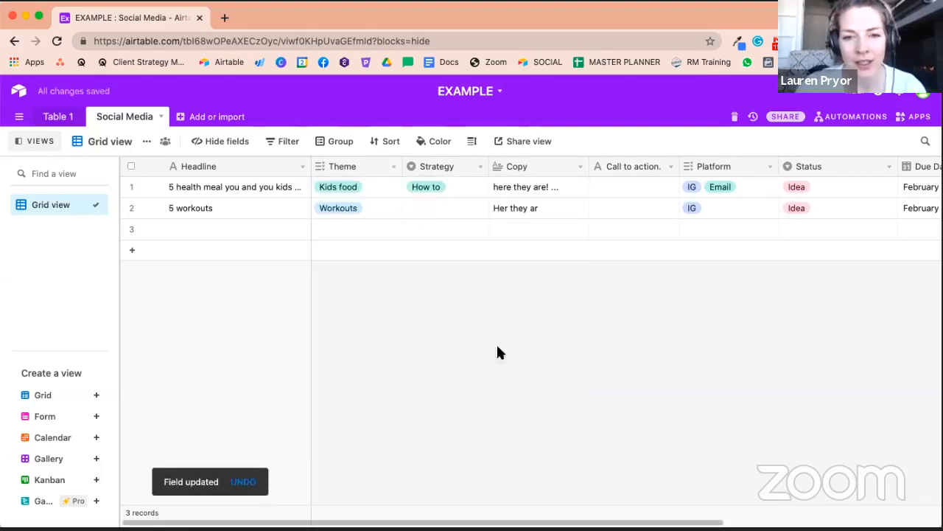
# - Review the option lists in the Strategy, Call to action, Platform and Status cells of the records
pyautogui.click(463, 194)
pyautogui.click(479, 189)
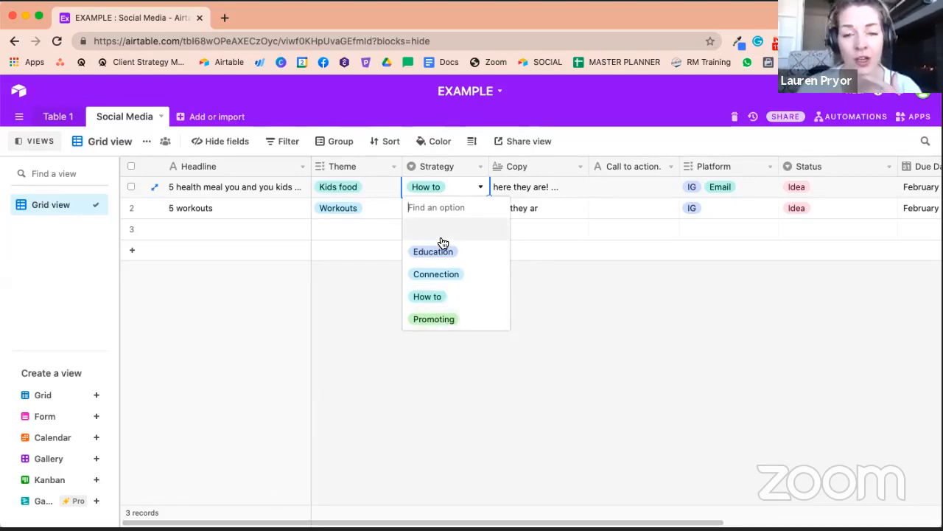
pyautogui.press('Escape')
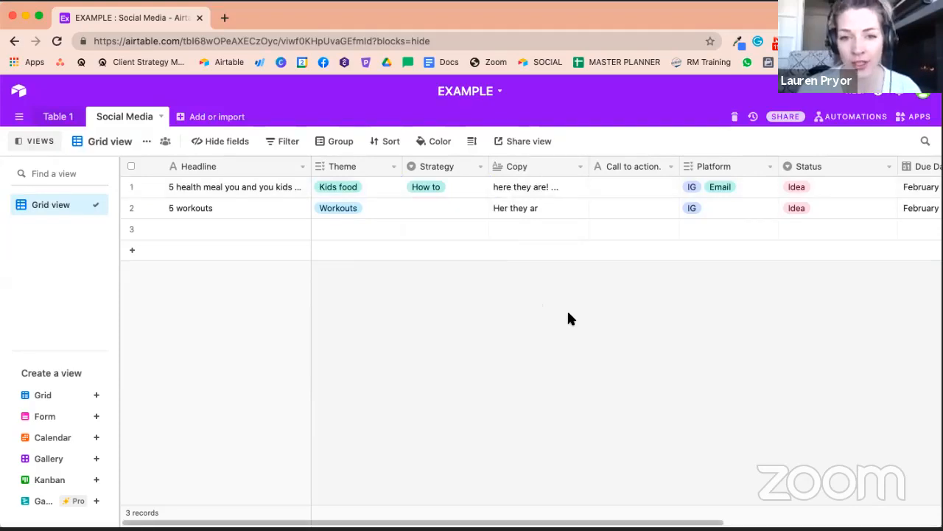
pyautogui.press('Tab')
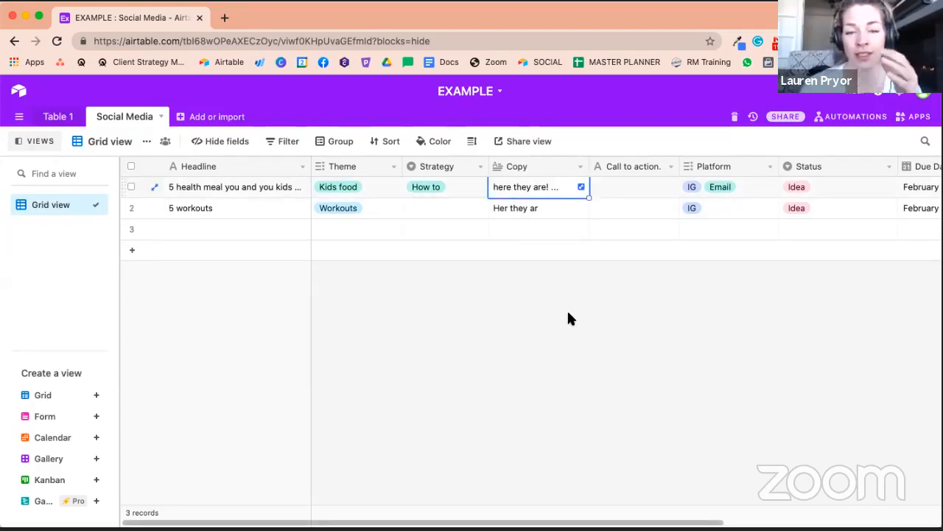
pyautogui.click(627, 188)
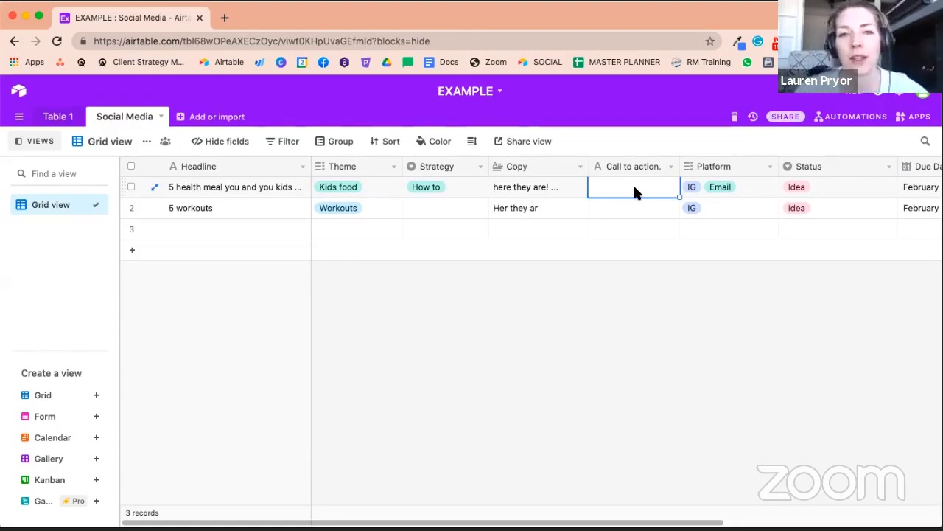
pyautogui.click(630, 230)
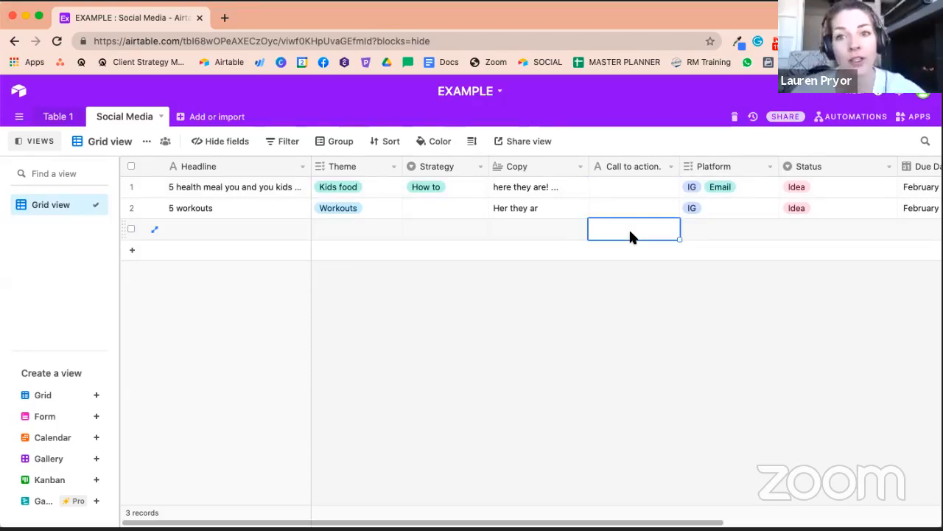
pyautogui.doubleClick(741, 188)
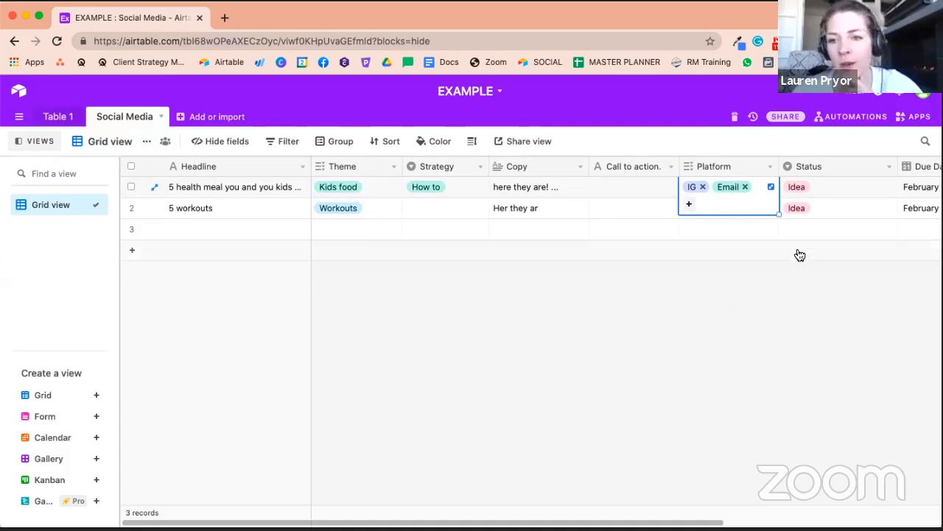
pyautogui.click(802, 227)
pyautogui.doubleClick(837, 186)
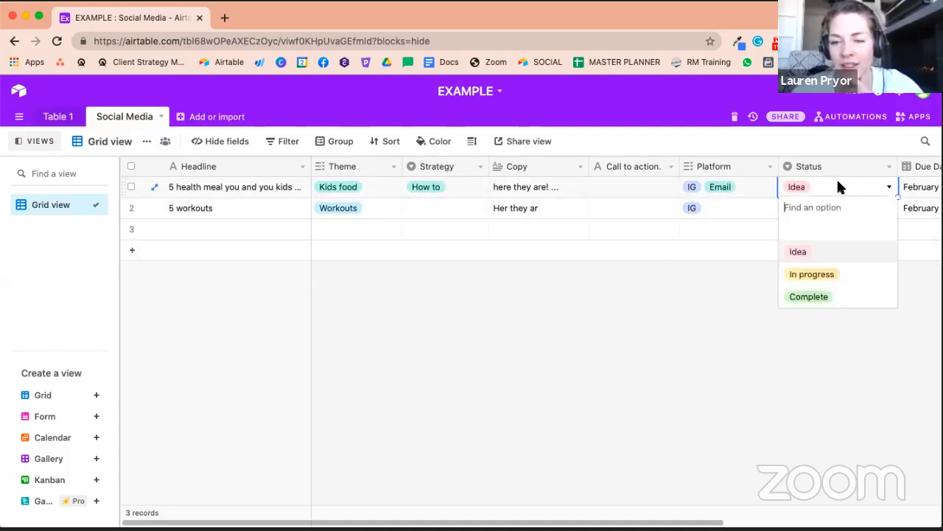
pyautogui.click(796, 249)
pyautogui.doubleClick(809, 206)
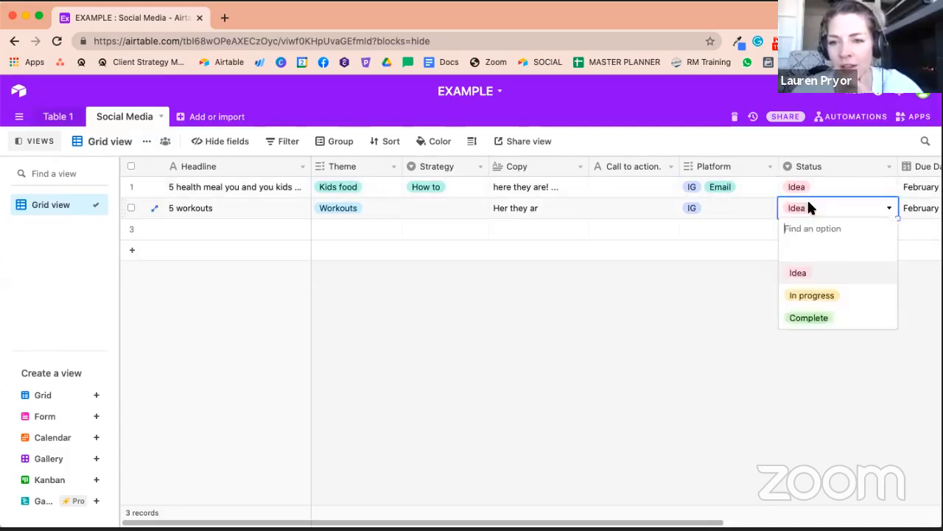
pyautogui.click(821, 271)
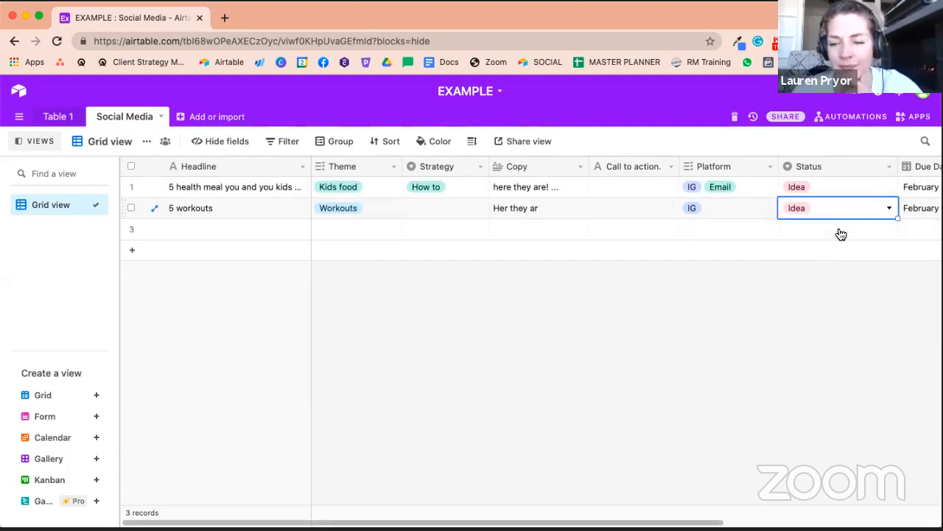
# - Create a Calendar view that places records by the Launch Date field
pyautogui.hscroll(3, 846, 248)
pyautogui.hscroll(5, 848, 252)
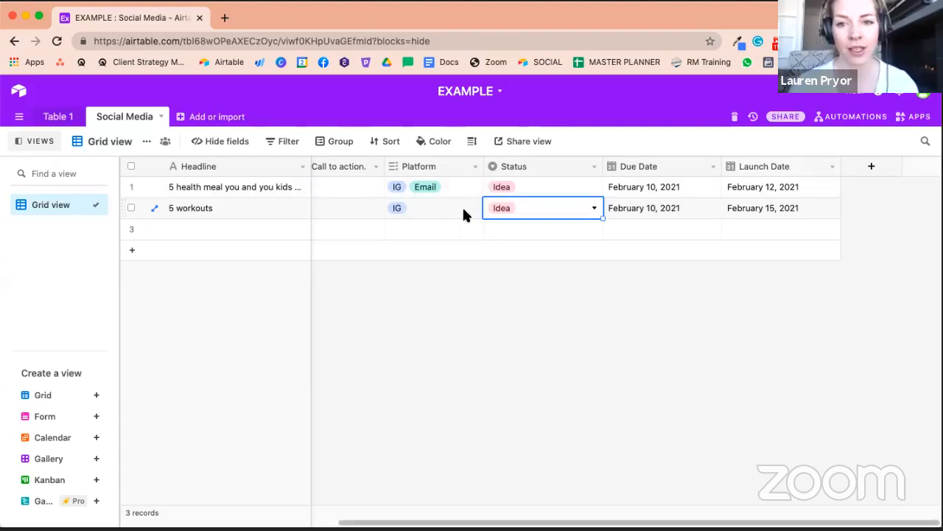
pyautogui.click(49, 206)
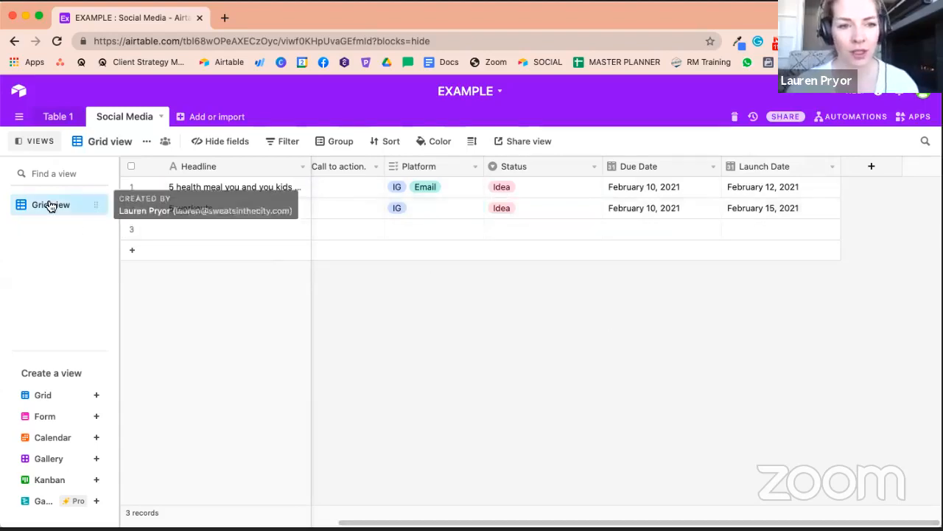
pyautogui.click(98, 437)
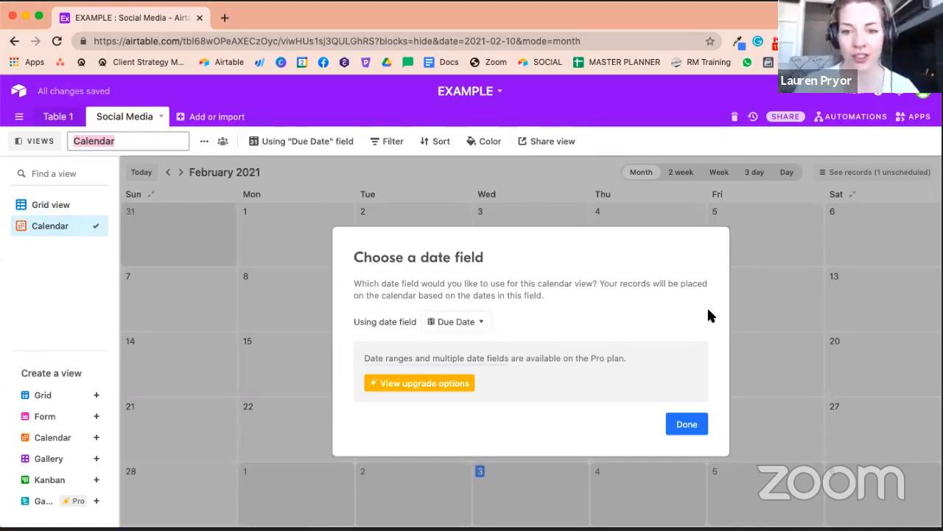
pyautogui.click(447, 322)
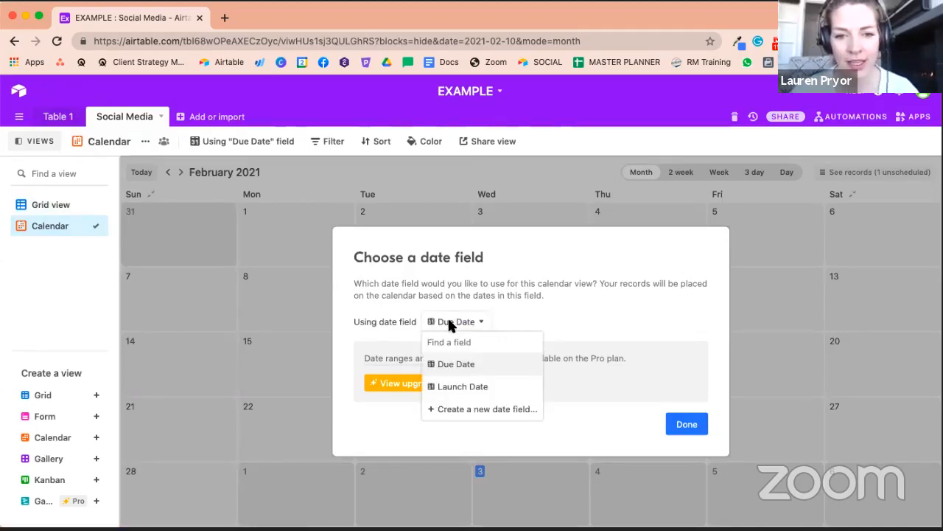
pyautogui.click(471, 388)
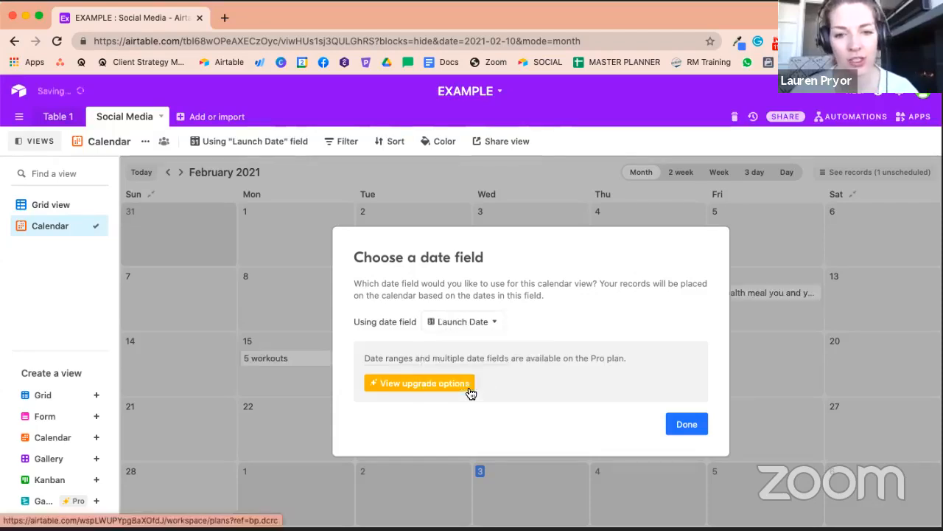
pyautogui.click(469, 390)
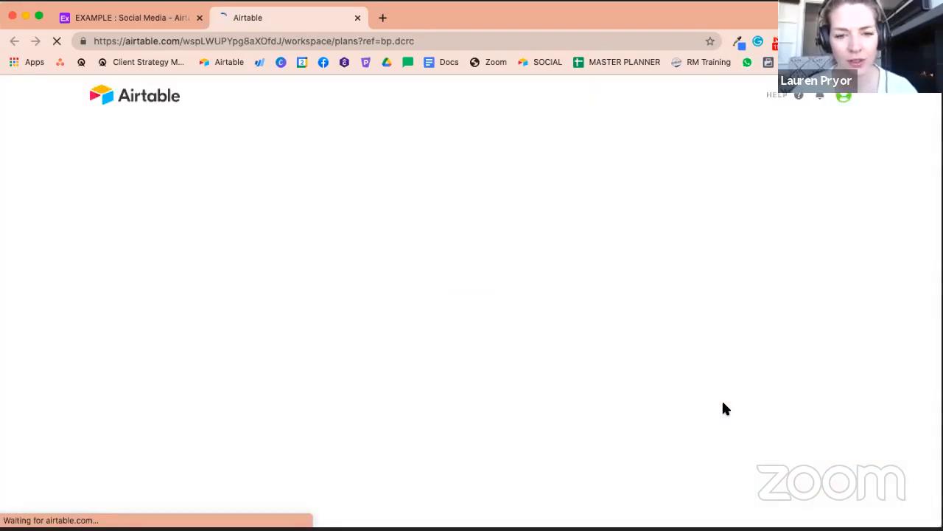
pyautogui.click(358, 18)
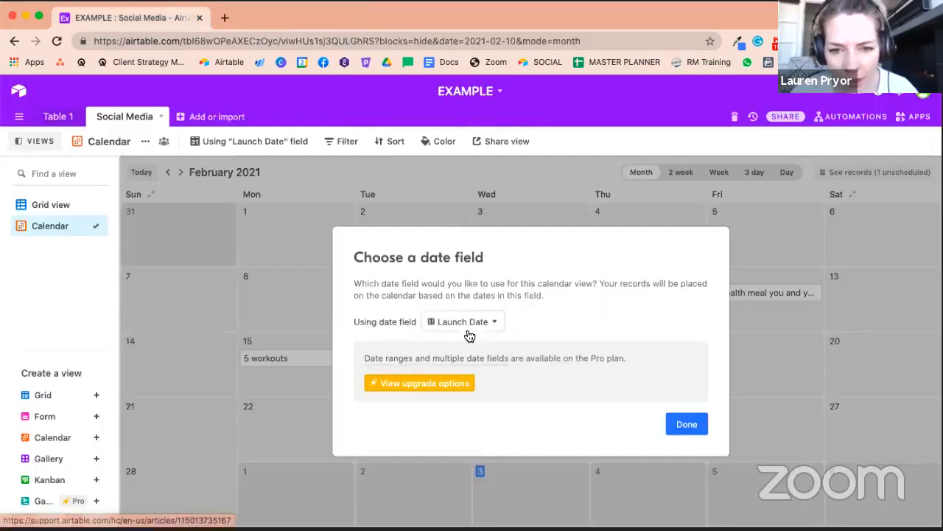
pyautogui.click(687, 425)
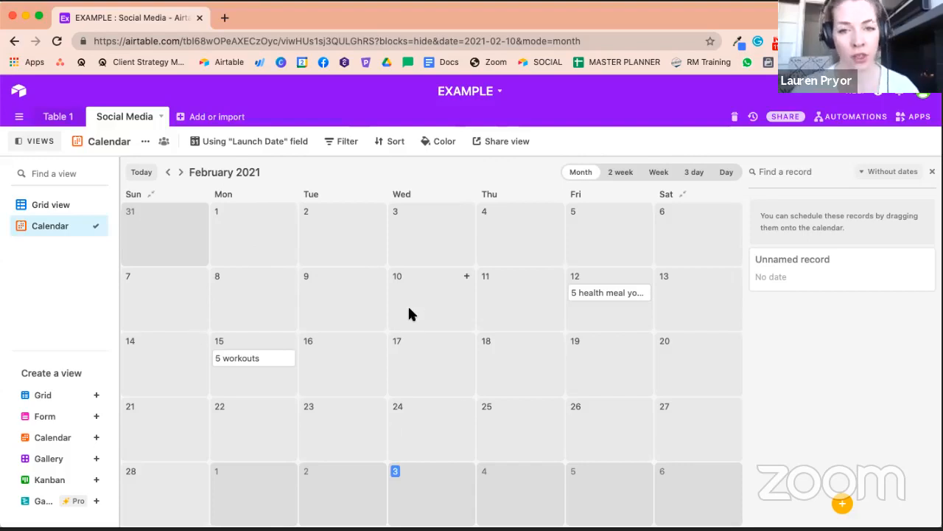
# - Move the health meal post to February 3 and the workouts post to February 5 on the calendar
pyautogui.click(74, 211)
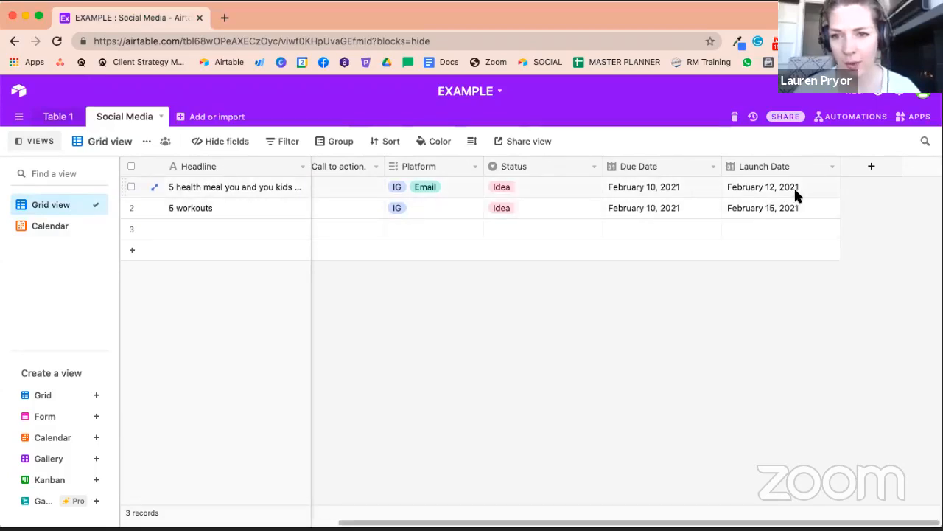
pyautogui.click(43, 228)
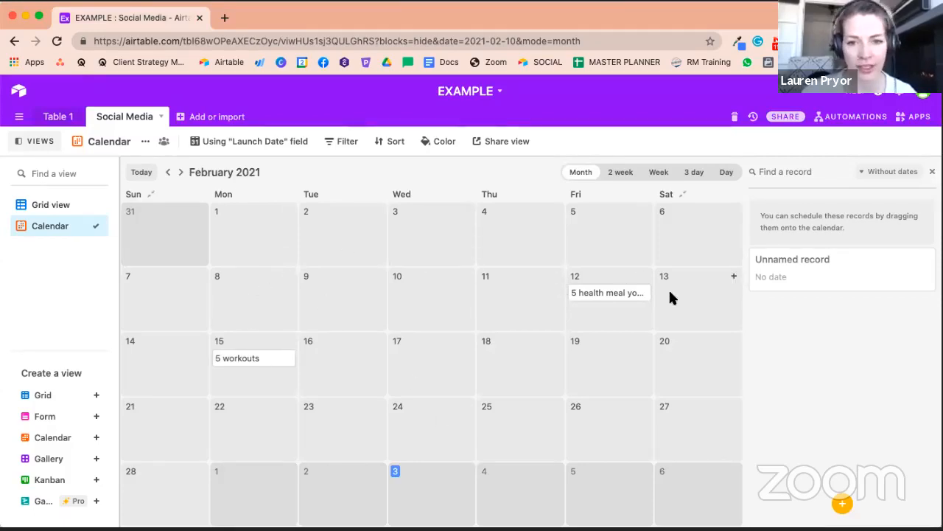
pyautogui.moveTo(616, 294)
pyautogui.mouseDown()
pyautogui.moveTo(423, 221)
pyautogui.moveTo(280, 205)
pyautogui.moveTo(261, 223)
pyautogui.moveTo(400, 231)
pyautogui.moveTo(428, 220)
pyautogui.mouseUp()
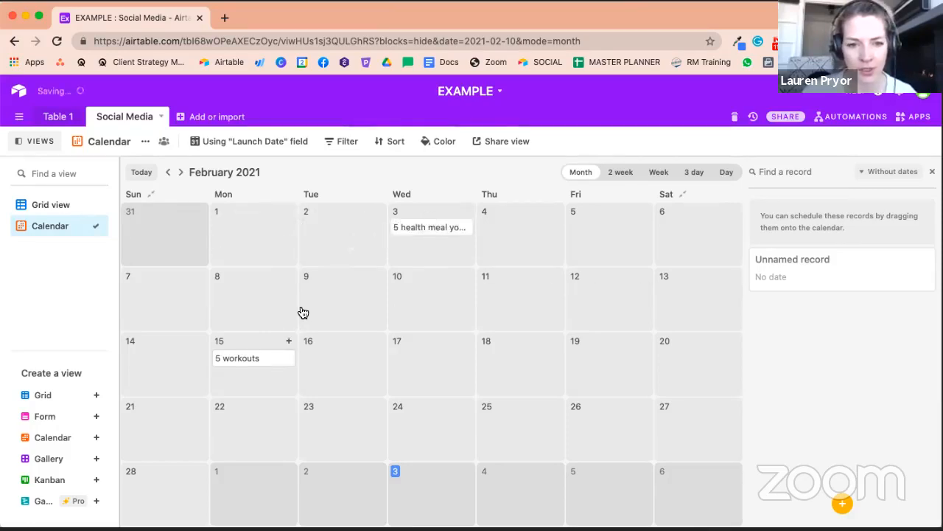
pyautogui.moveTo(251, 357); pyautogui.dragTo(603, 212)
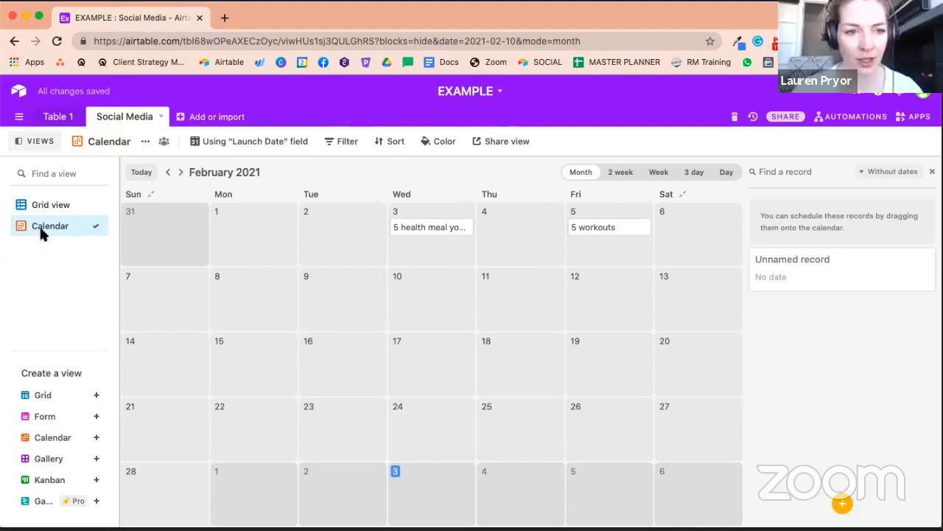
pyautogui.click(50, 206)
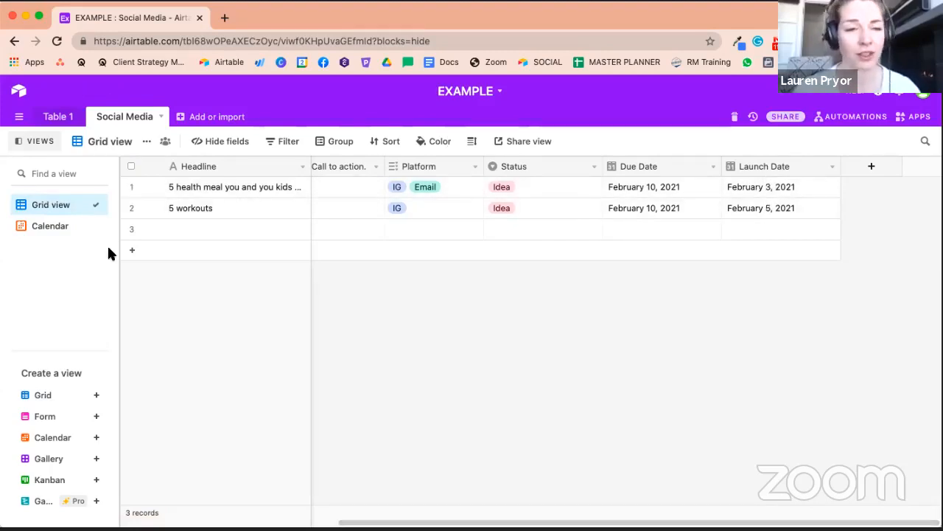
pyautogui.click(69, 230)
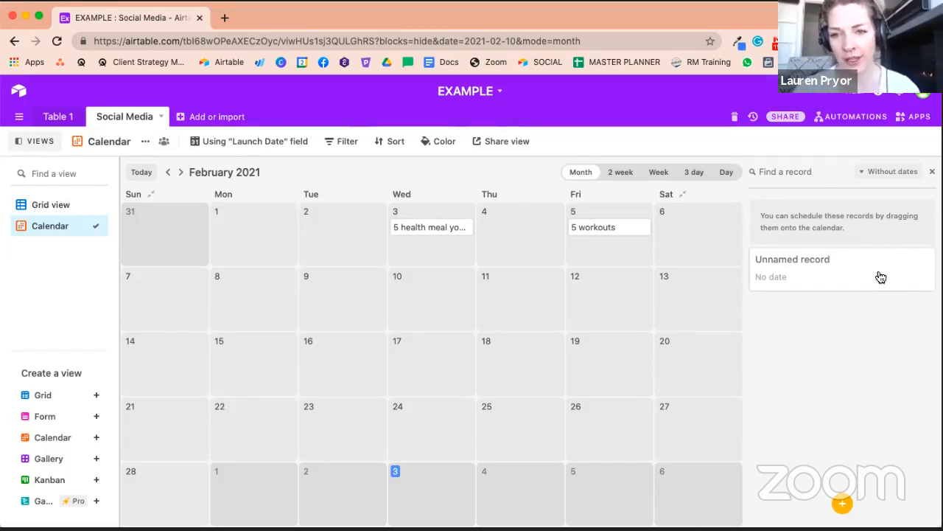
# - In the grid view, add a new record with the headline "Workout with your kids"
pyautogui.click(37, 204)
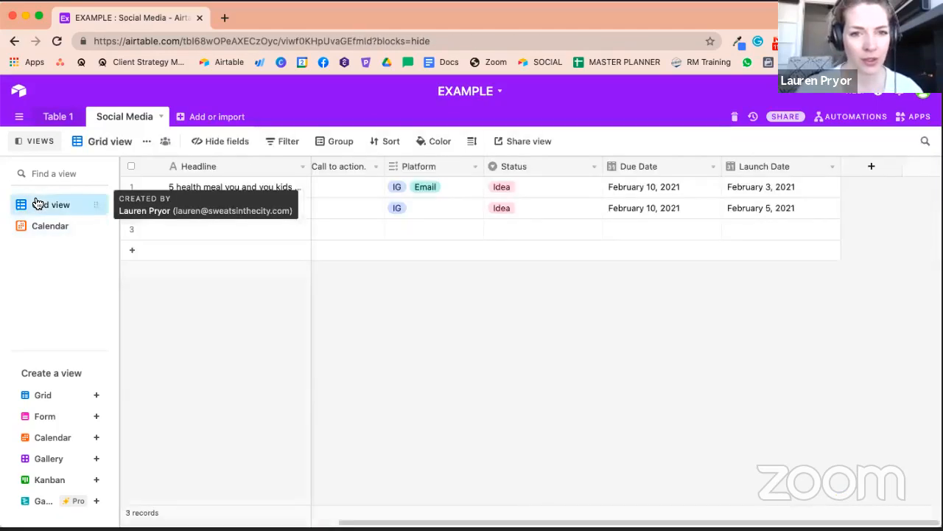
pyautogui.doubleClick(194, 224)
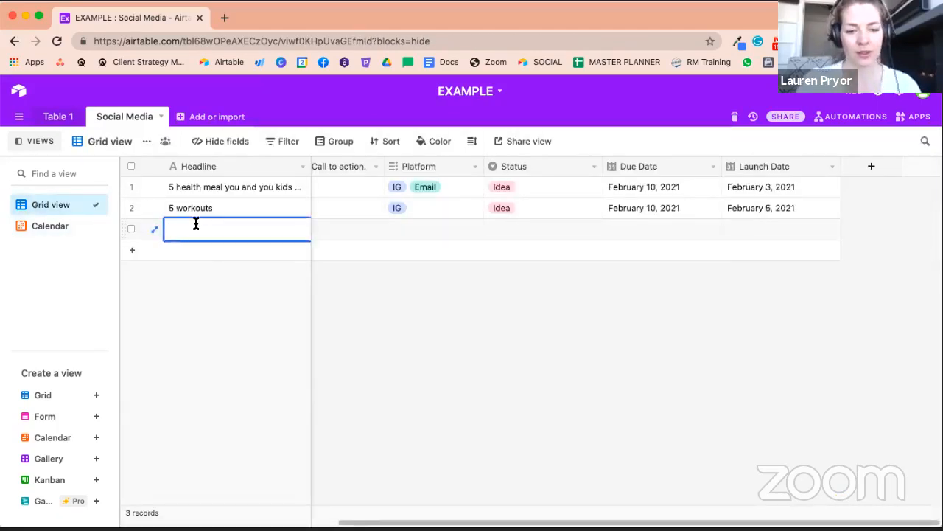
pyautogui.write('Workouts')
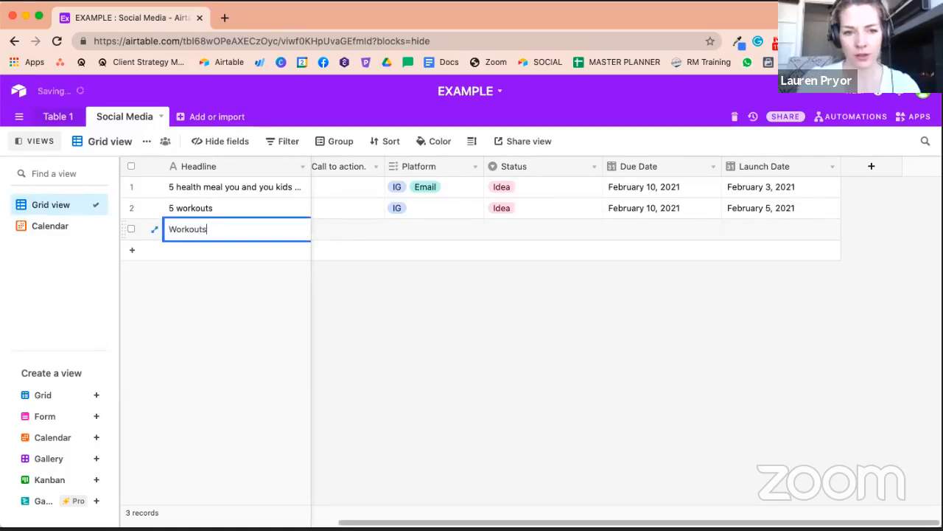
pyautogui.press('BackSpace')
pyautogui.write('with your kids')
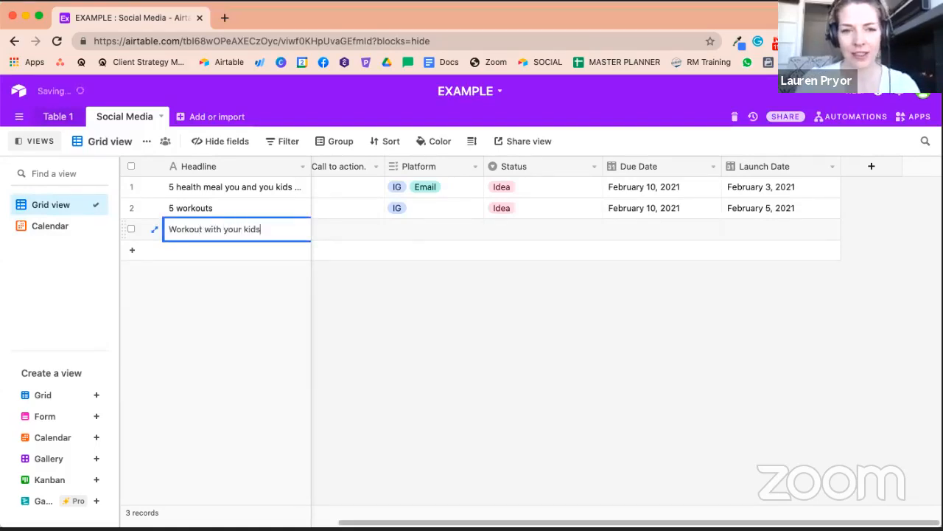
pyautogui.press('Tab')
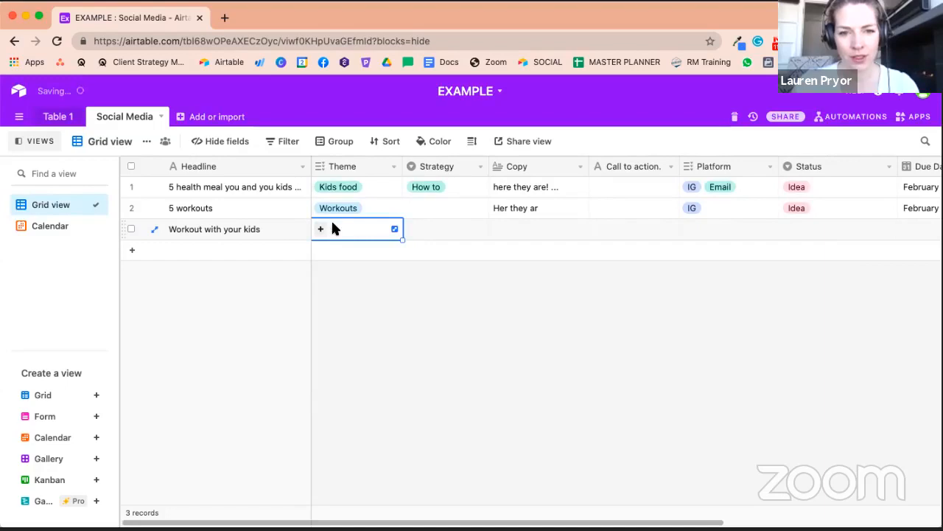
# - Set the new record's Status to Idea and its Platform to IG
pyautogui.click(799, 228)
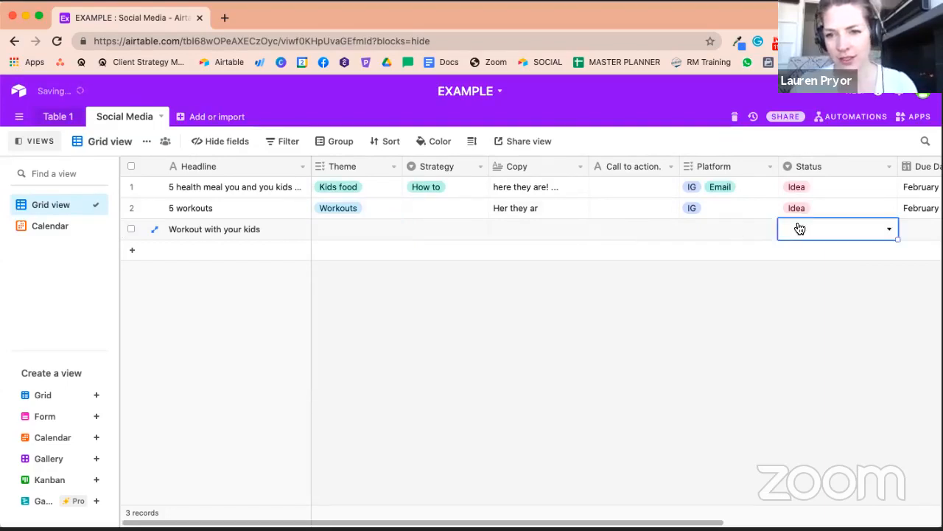
pyautogui.click(800, 228)
pyautogui.press('Escape')
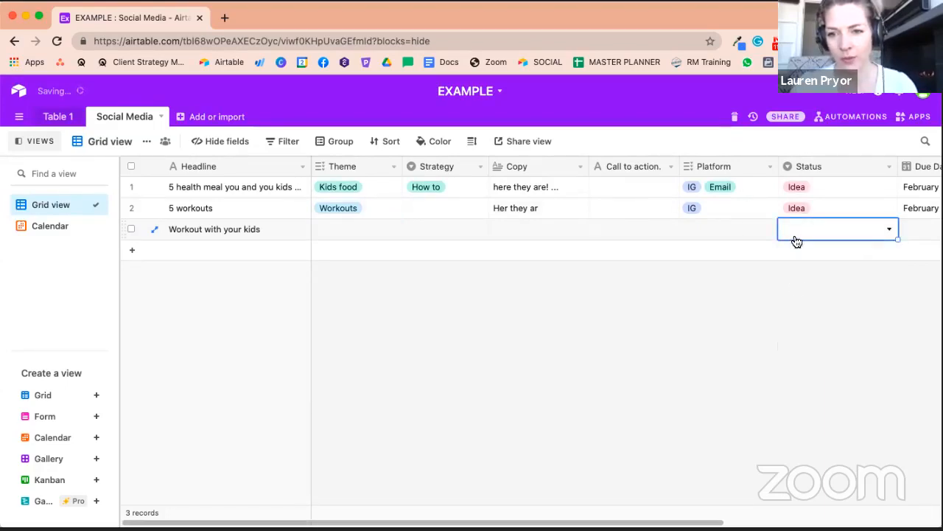
pyautogui.click(796, 242)
pyautogui.click(793, 282)
pyautogui.click(723, 237)
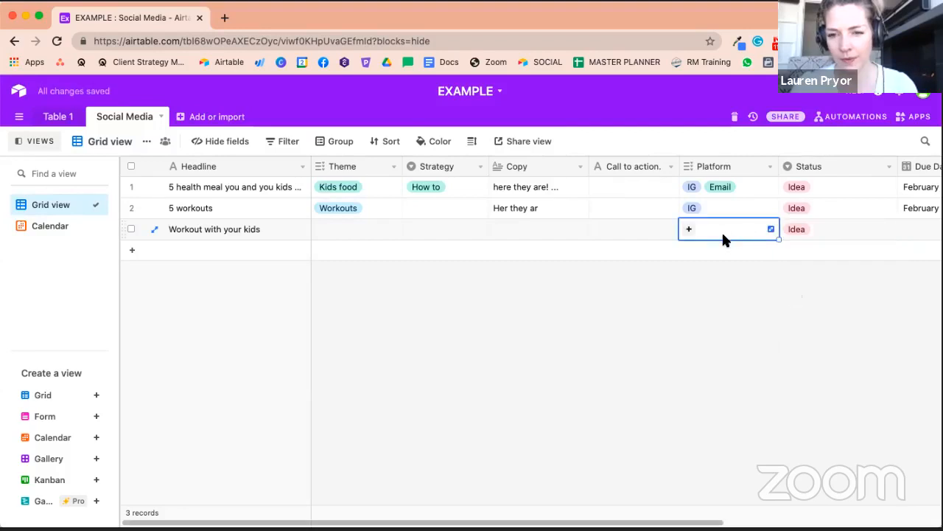
pyautogui.click(720, 230)
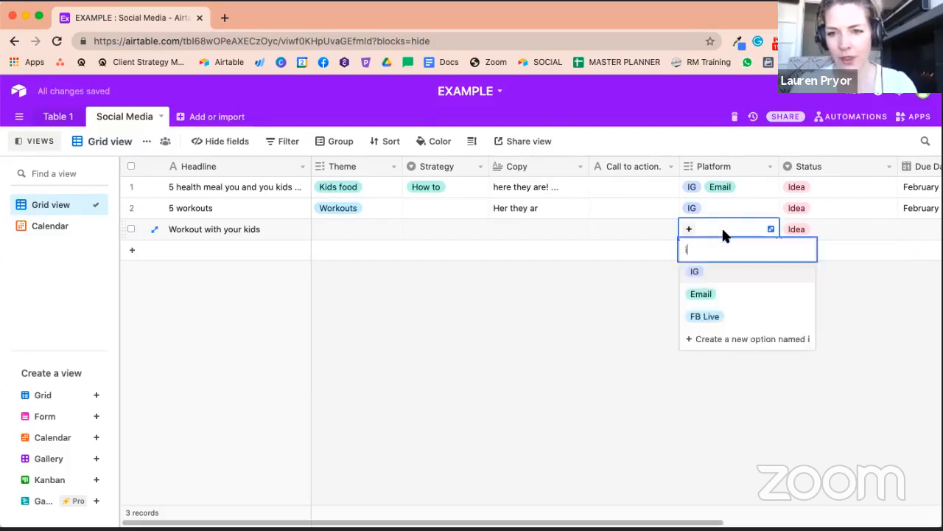
pyautogui.click(704, 271)
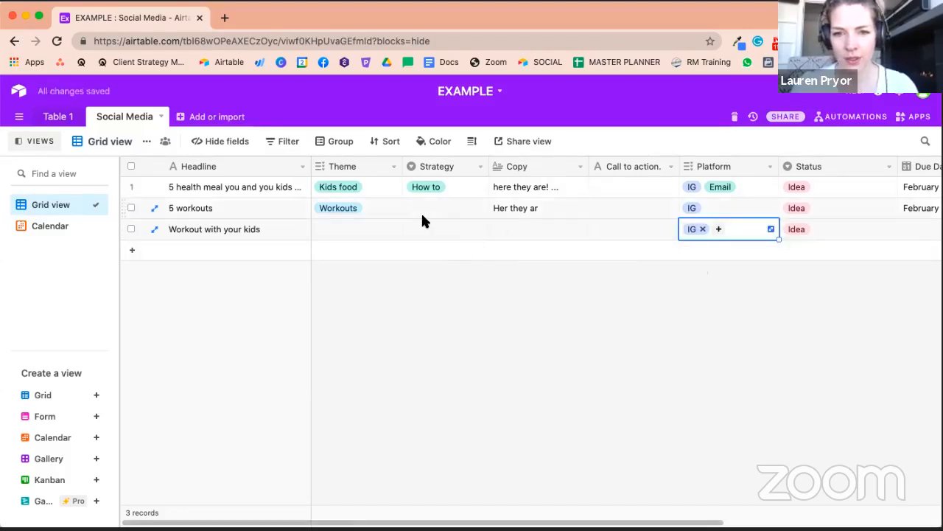
# - Set the new record's Strategy to Education and its Theme to Workouts
pyautogui.click(434, 229)
pyautogui.click(436, 230)
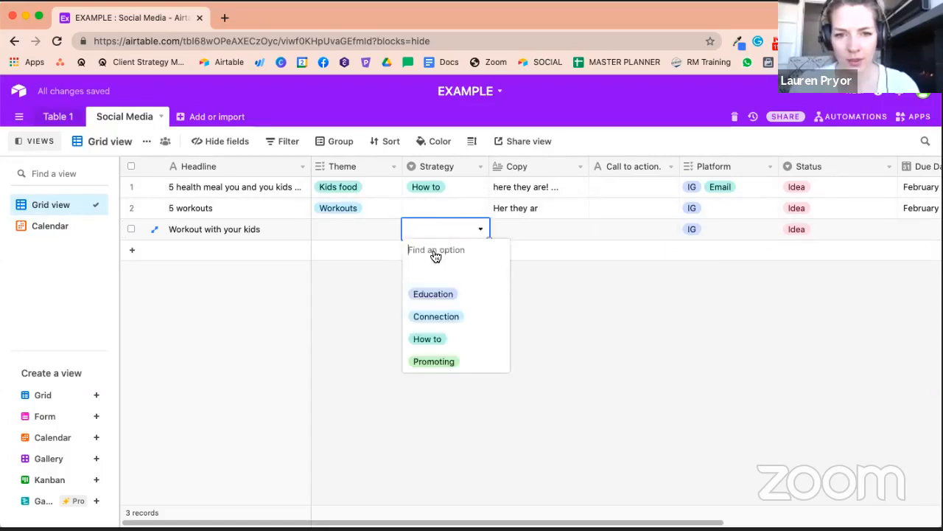
pyautogui.click(431, 293)
pyautogui.click(351, 235)
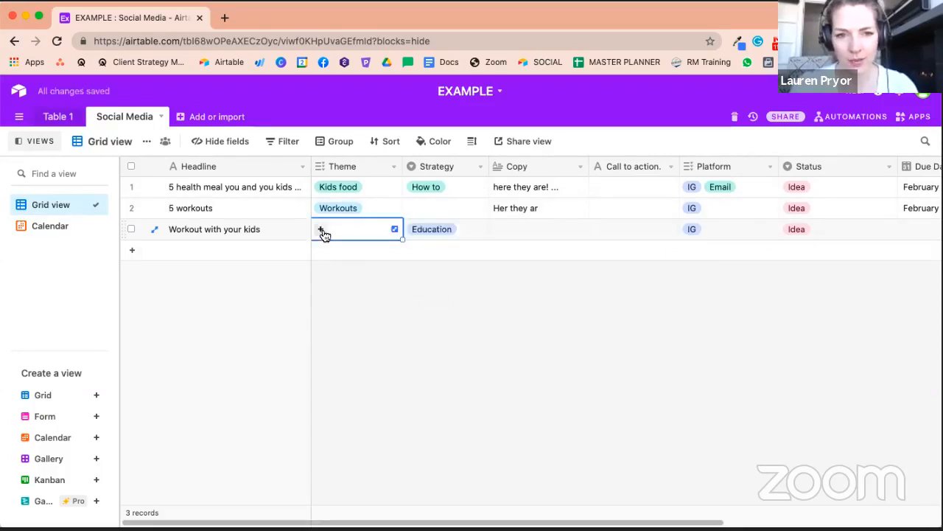
pyautogui.click(321, 230)
pyautogui.click(338, 302)
pyautogui.press('Escape')
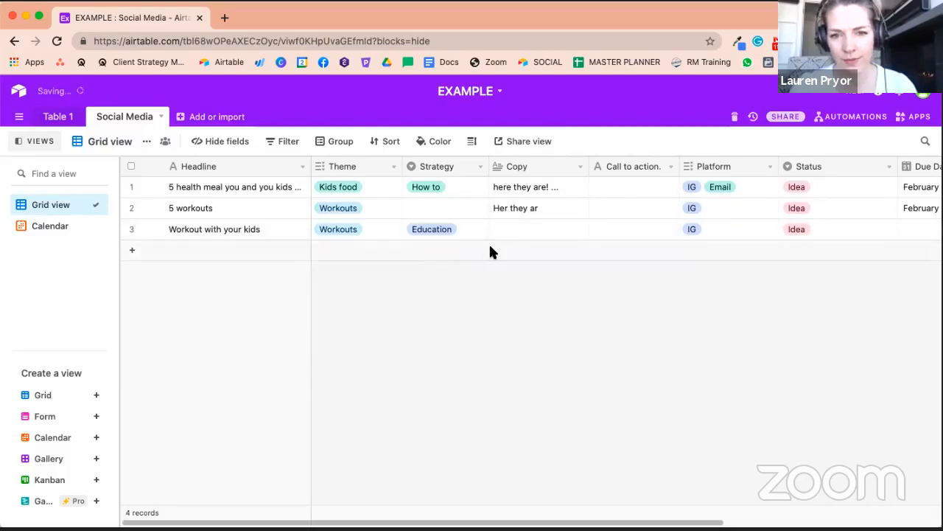
# - Schedule the "Workout with your kids" record on February 8 in the calendar view
pyautogui.hotkey('shift', 'Return')
pyautogui.click(483, 229)
pyautogui.press('Right')
pyautogui.press('Right')
pyautogui.press('Right')
pyautogui.press('Right')
pyautogui.press('Right')
pyautogui.press('Right')
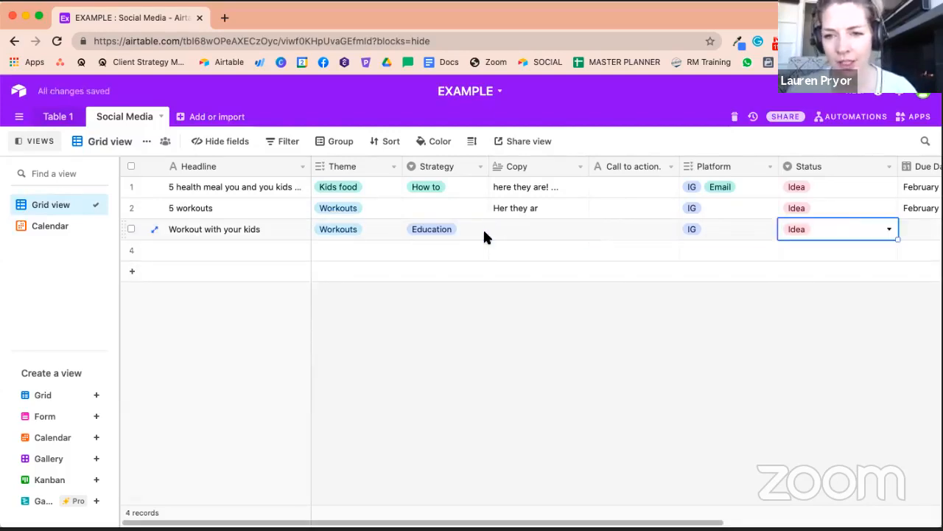
pyautogui.press('Left')
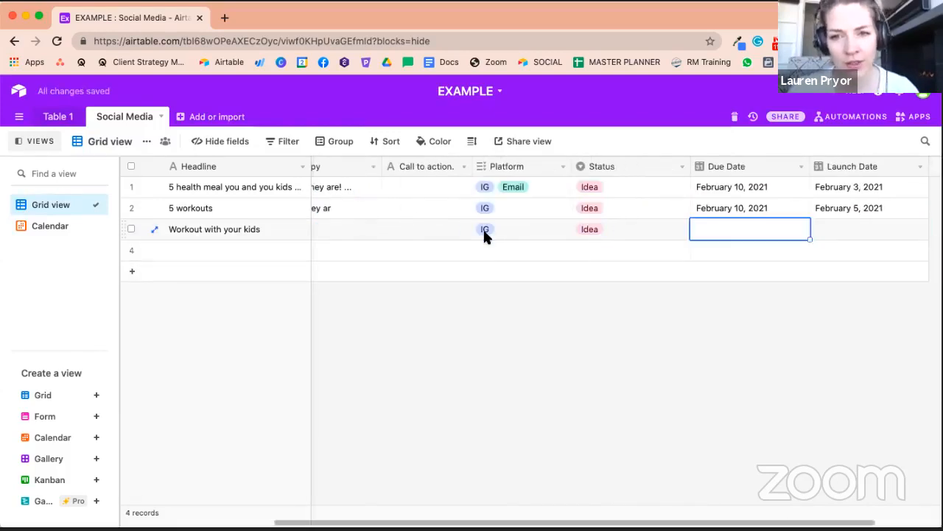
pyautogui.press('Right')
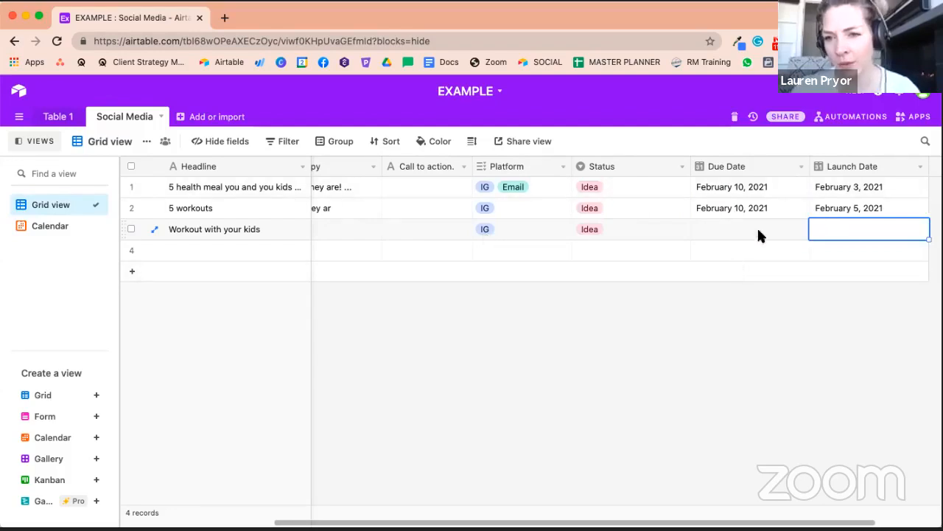
pyautogui.click(716, 229)
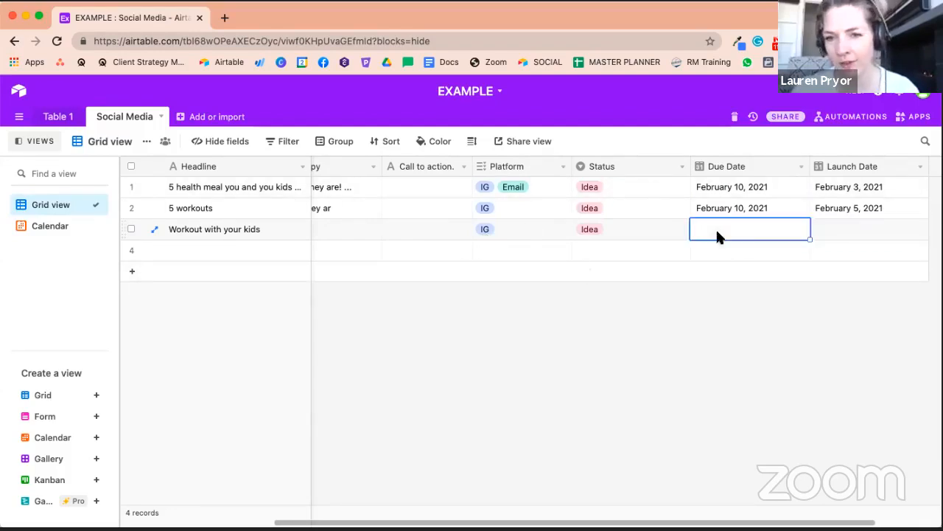
pyautogui.click(55, 228)
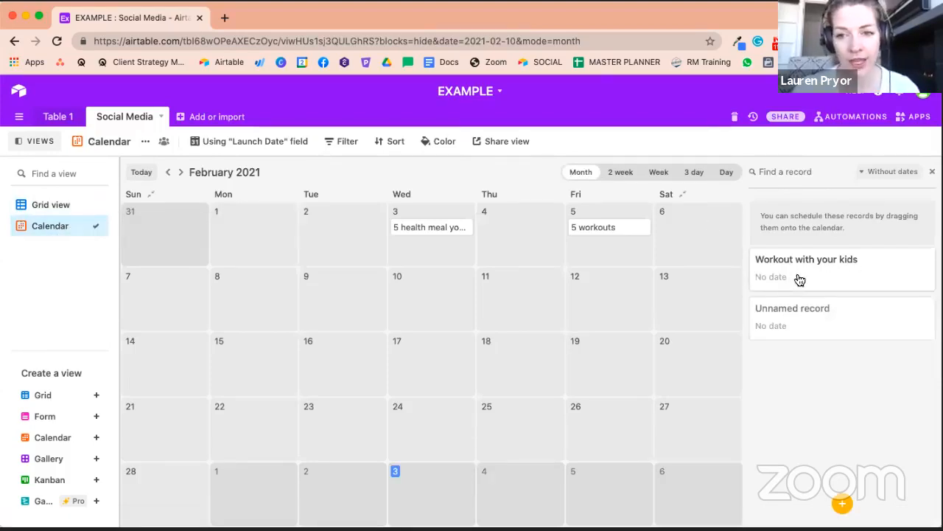
pyautogui.moveTo(788, 277); pyautogui.dragTo(249, 294)
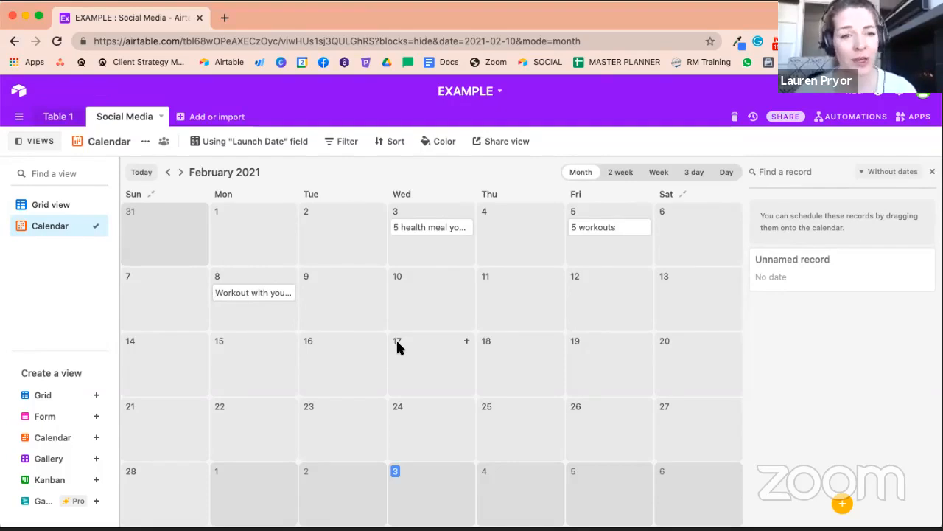
# - Compare the Due Date and Launch Date columns in the grid view, then return to the calendar
pyautogui.click(35, 204)
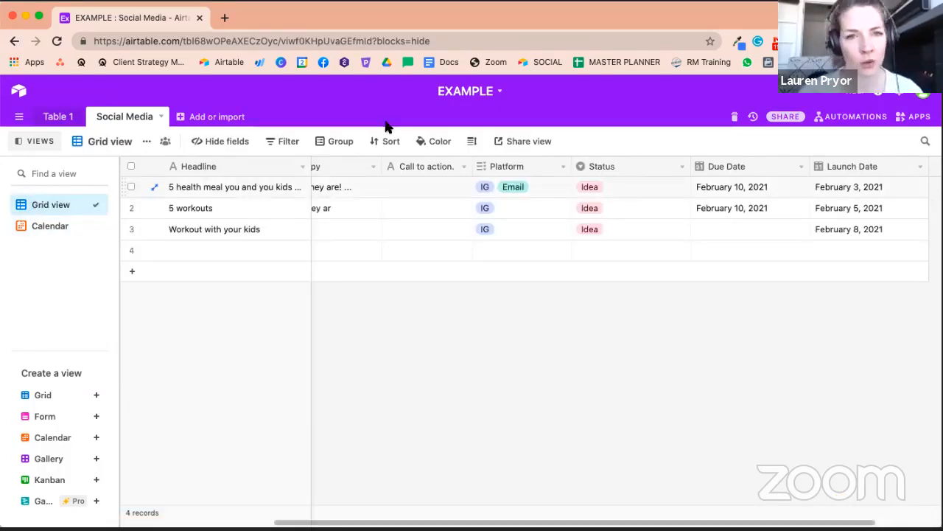
pyautogui.click(723, 164)
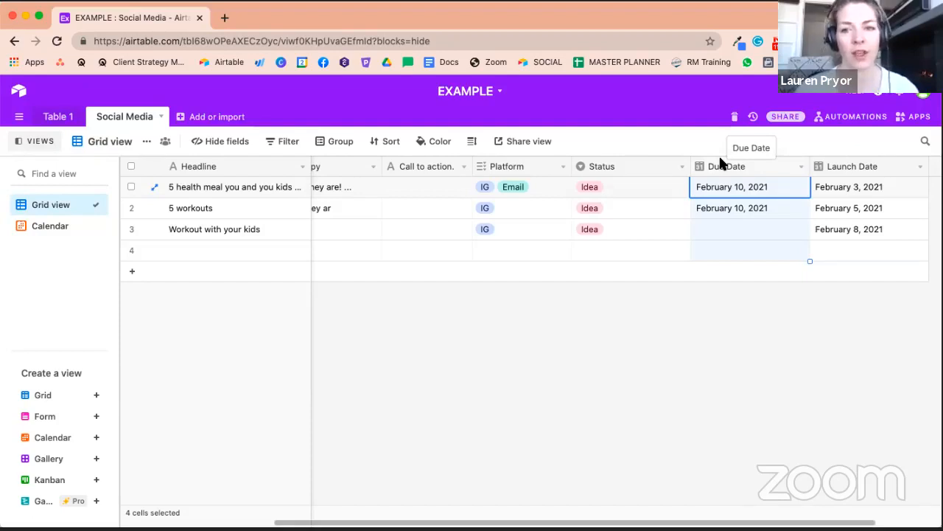
pyautogui.click(854, 212)
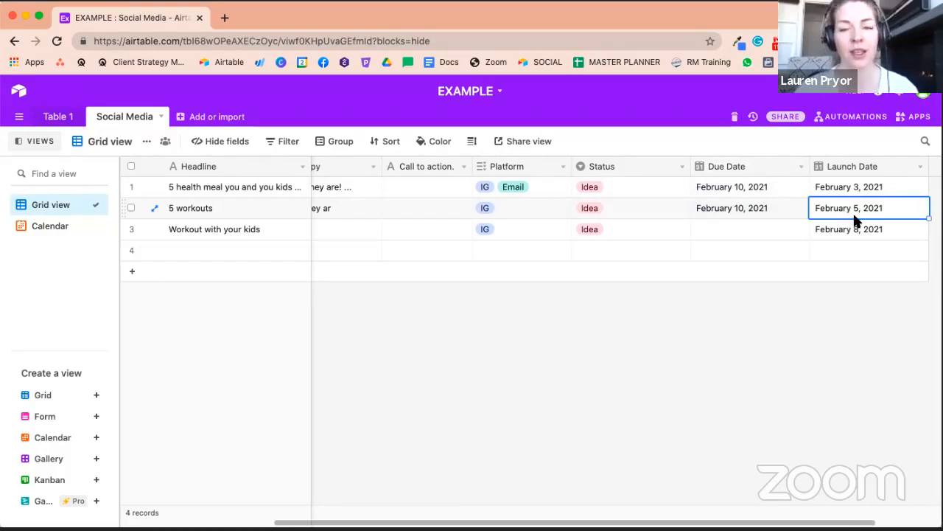
pyautogui.click(49, 229)
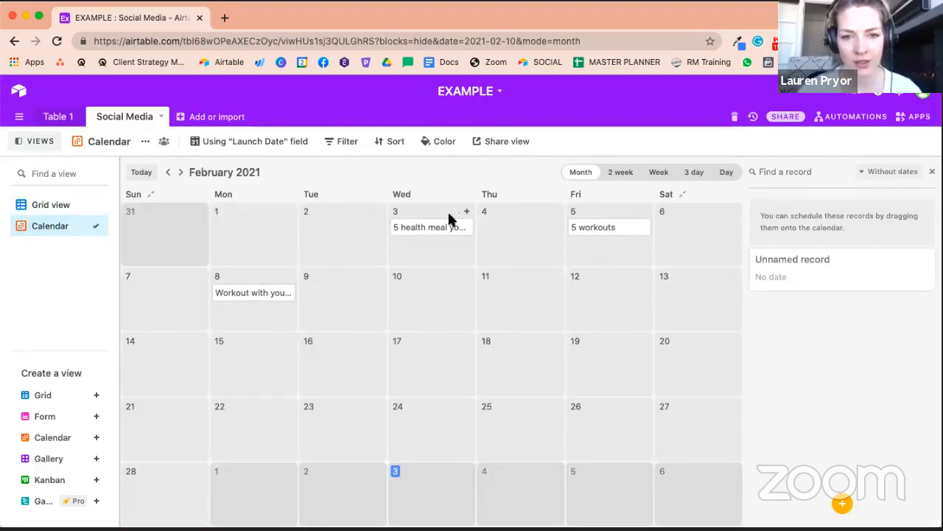
# - Open the expanded record for "Workout with your kids" from the calendar and review its fields
pyautogui.click(245, 295)
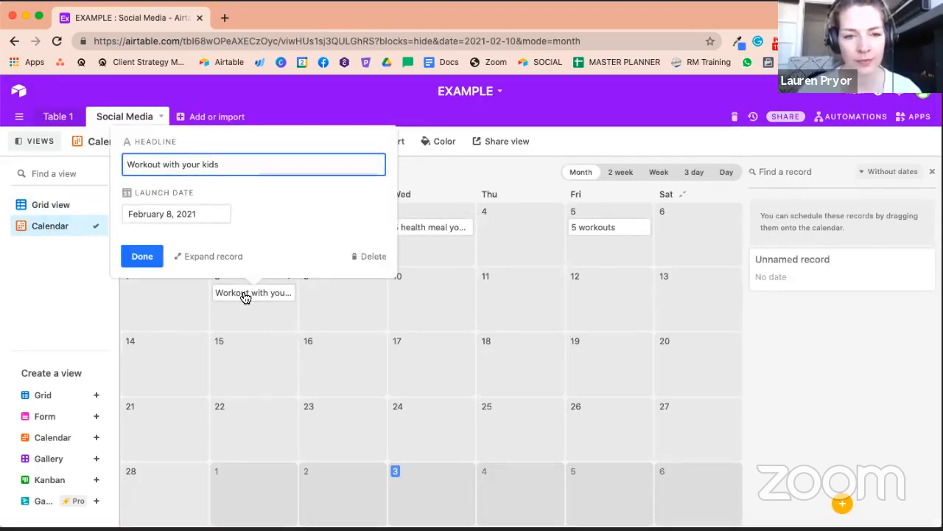
pyautogui.click(220, 258)
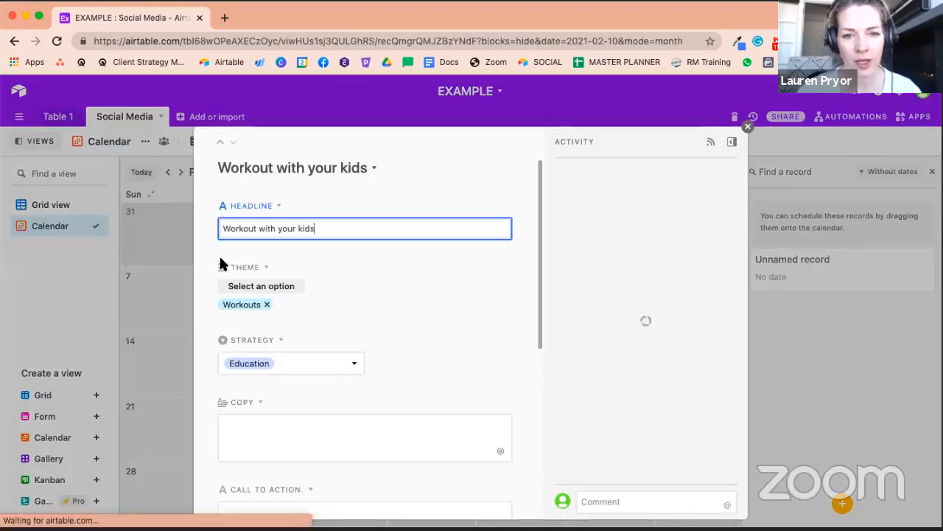
pyautogui.scroll(-4, 527, 316)
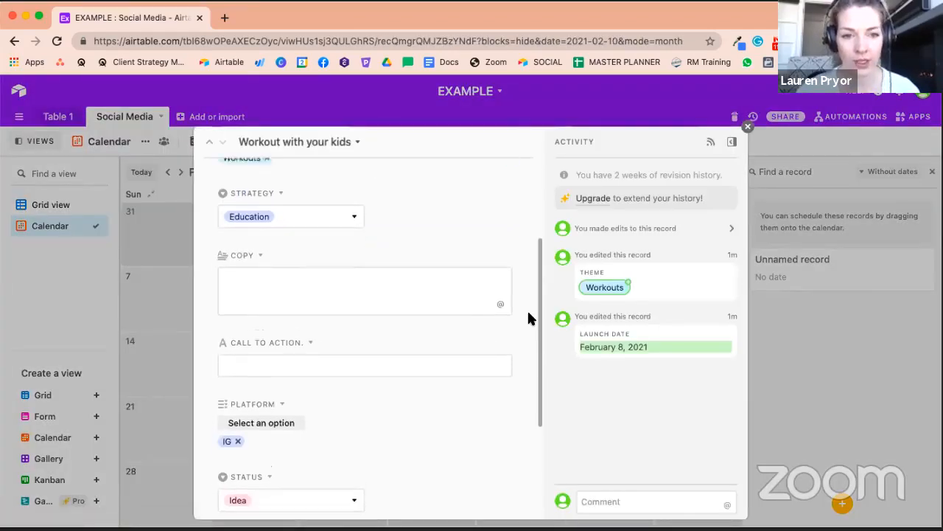
pyautogui.scroll(4, 527, 316)
pyautogui.click(396, 228)
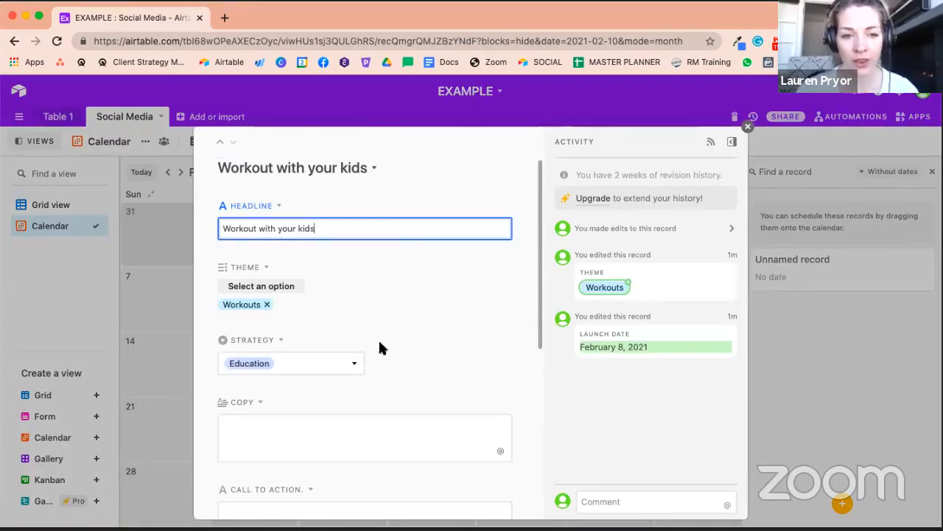
pyautogui.scroll(-4, 380, 346)
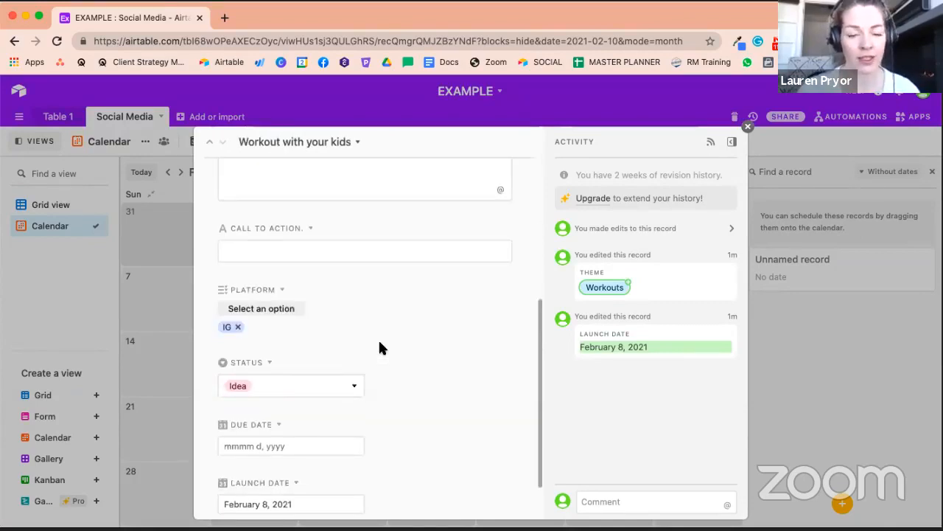
pyautogui.scroll(2, 361, 309)
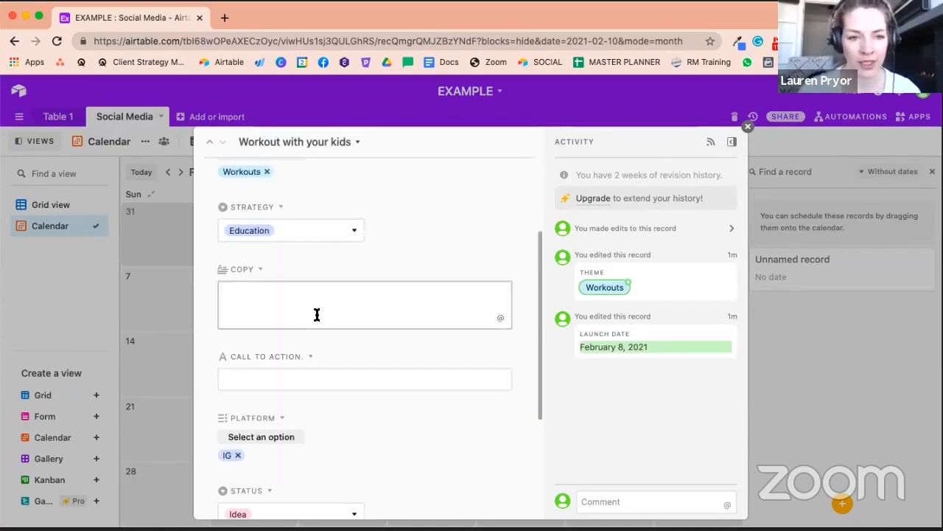
pyautogui.scroll(-3, 317, 314)
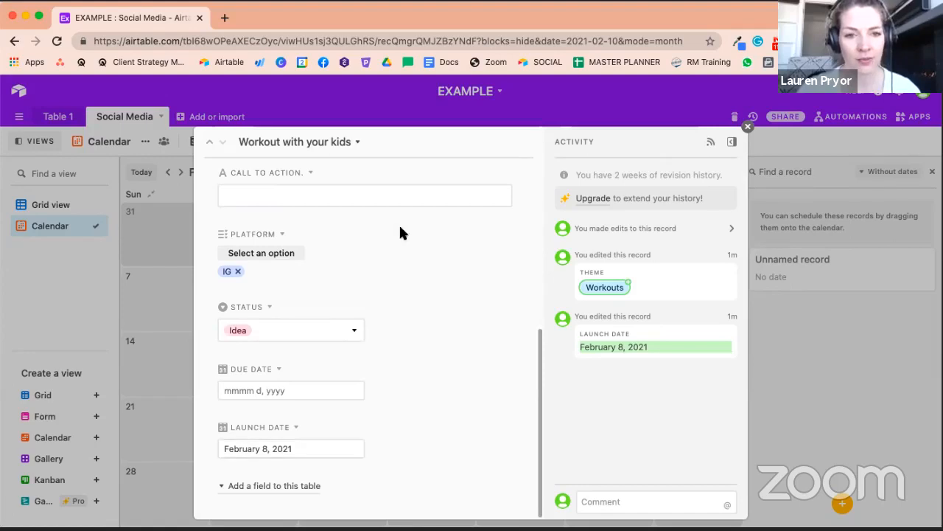
pyautogui.scroll(10, 371, 324)
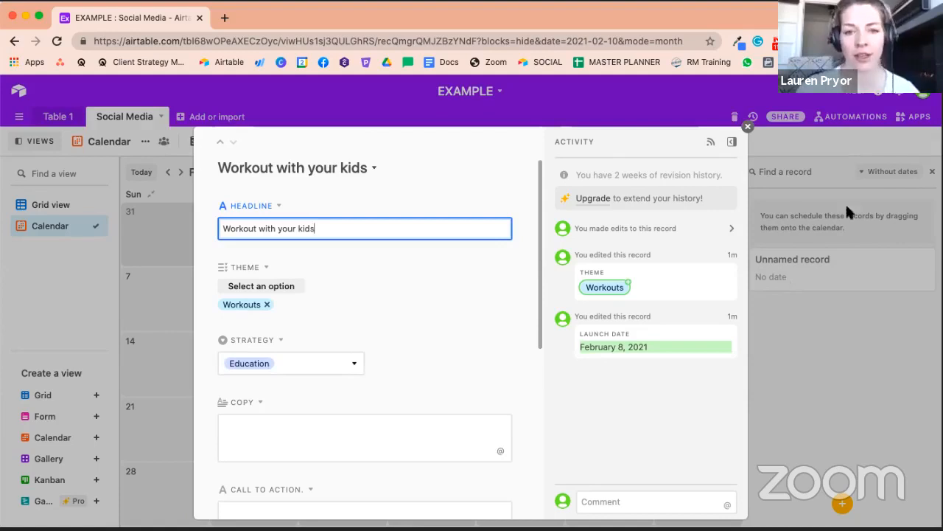
pyautogui.click(747, 127)
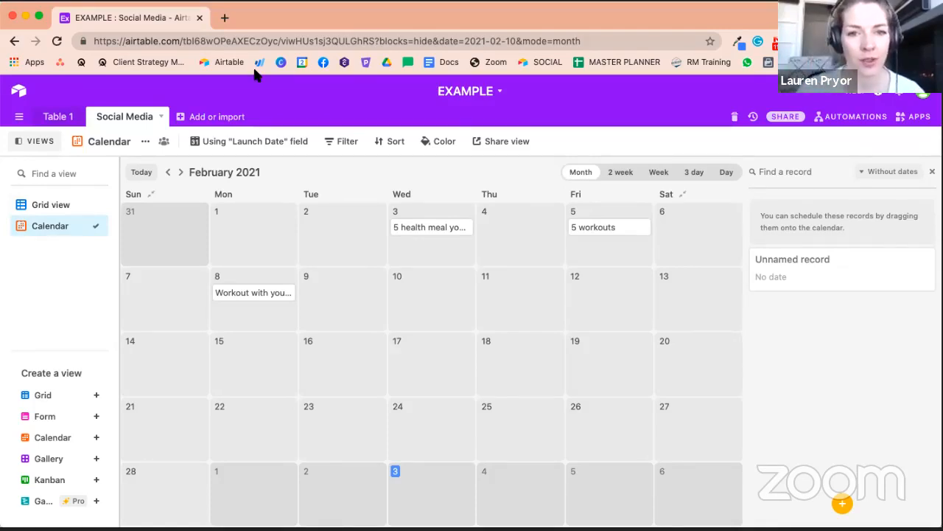
# - Create a shareable link for the calendar view and open its sync-to-external-calendar link
pyautogui.click(498, 141)
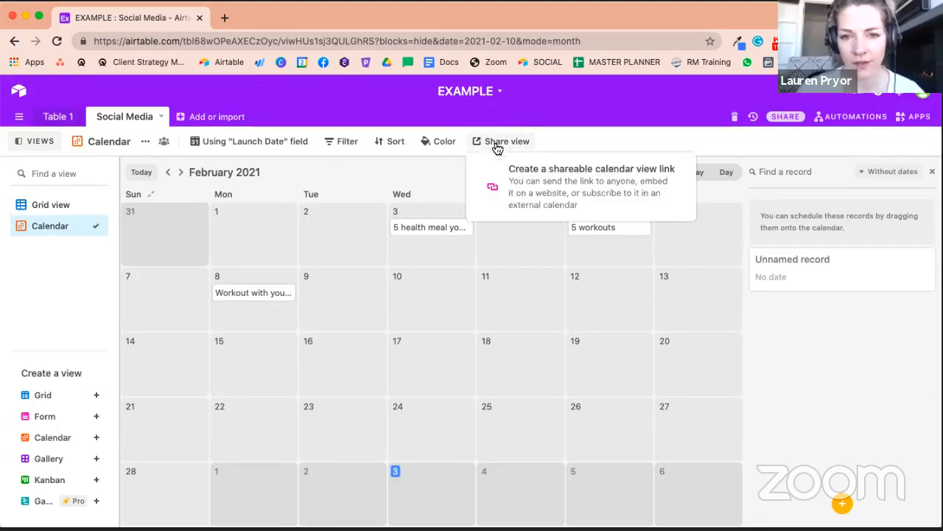
pyautogui.click(551, 203)
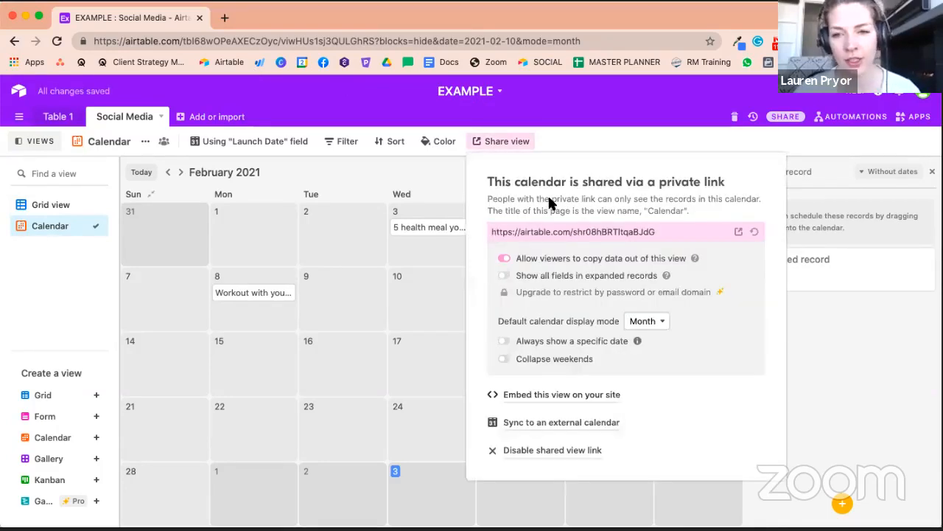
pyautogui.click(573, 422)
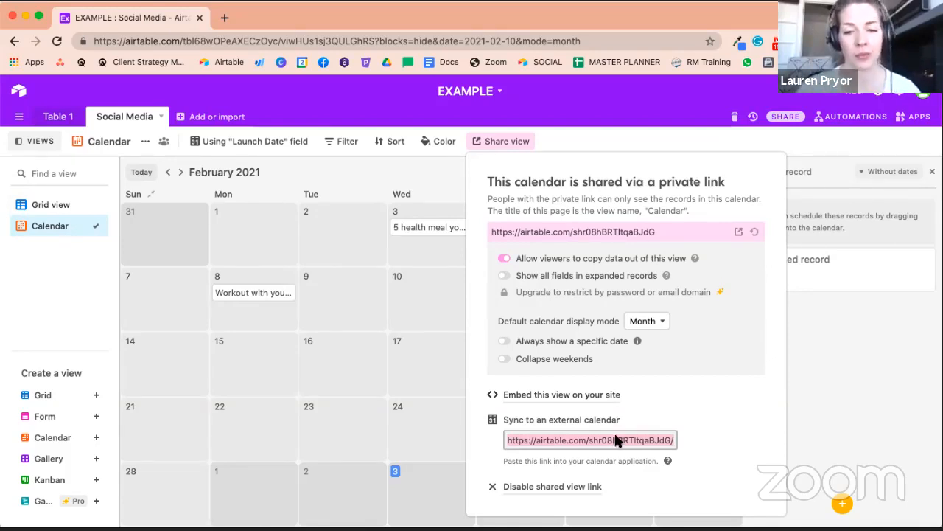
# - Close the sharing settings and look through all fields of the expanded "Workout with your kids" record from the calendar
pyautogui.click(692, 405)
pyautogui.click(422, 306)
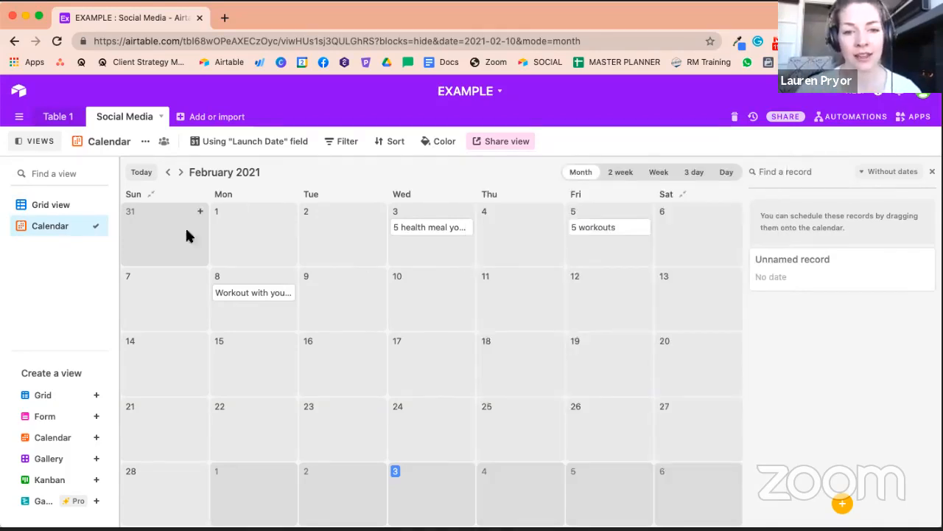
pyautogui.click(263, 293)
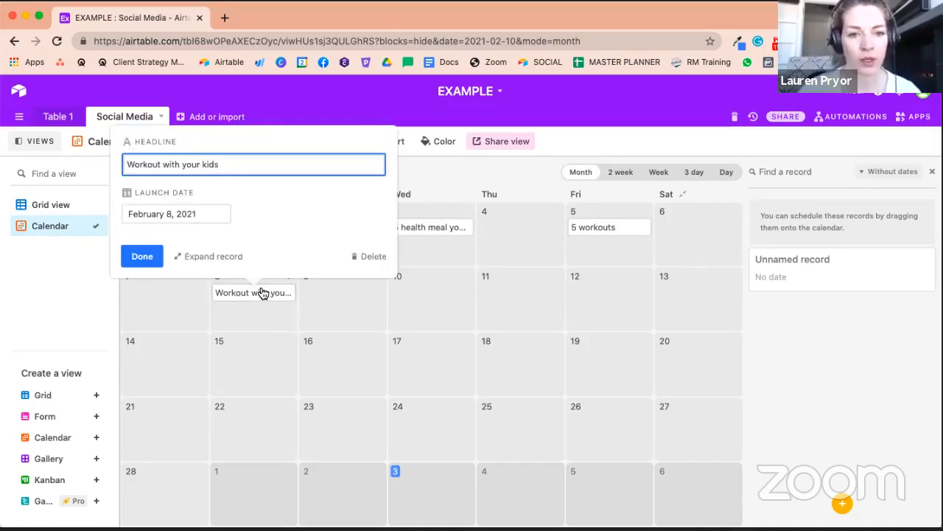
pyautogui.click(225, 255)
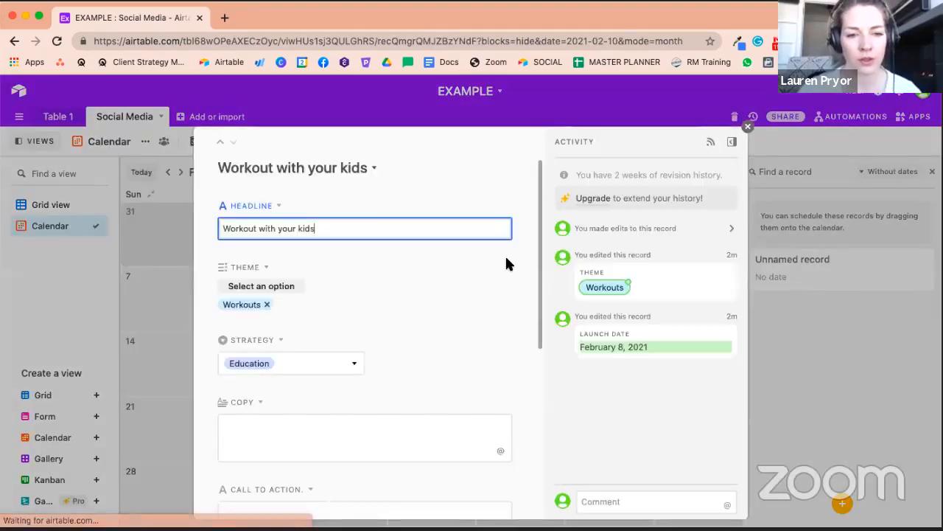
pyautogui.scroll(-5, 505, 263)
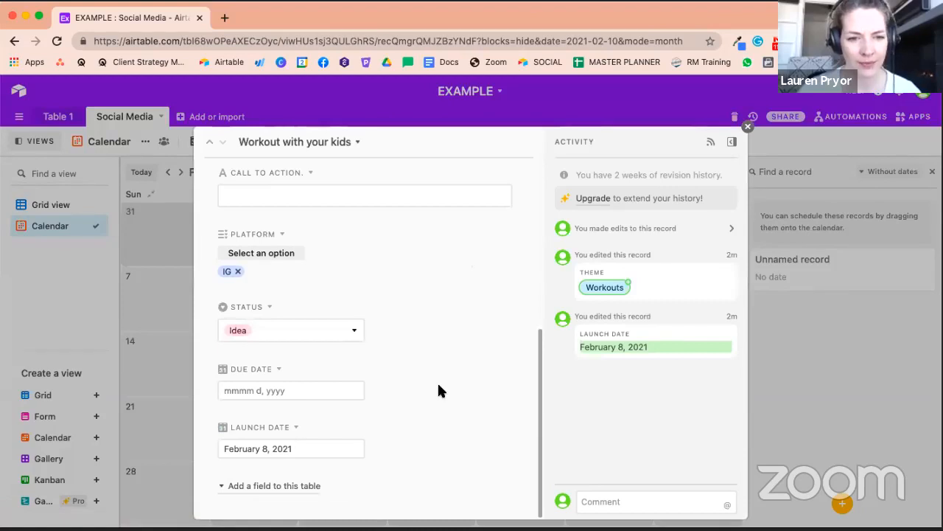
pyautogui.scroll(5, 437, 381)
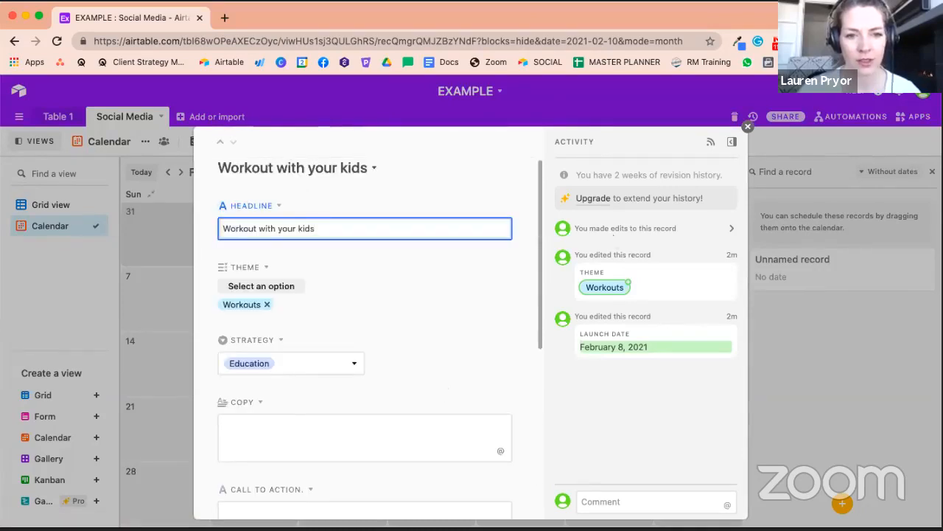
pyautogui.click(748, 127)
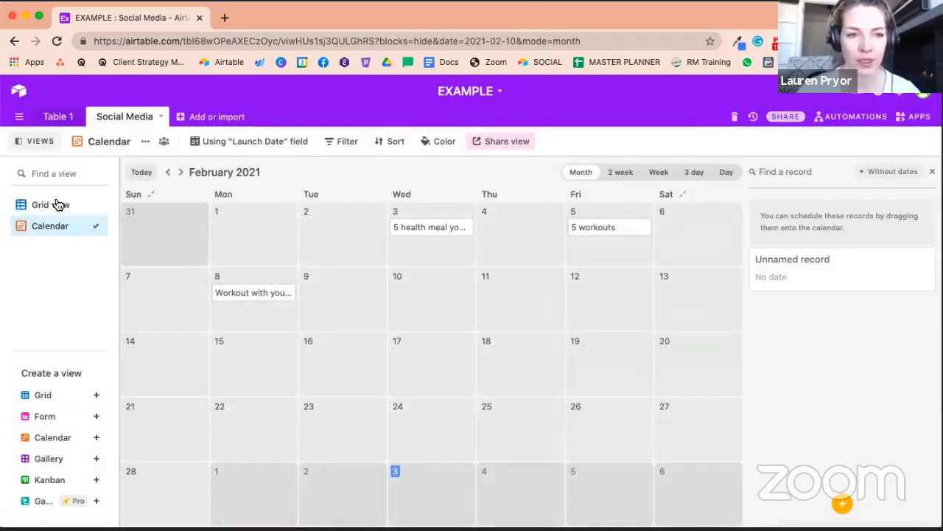
# - In the grid view, add a new Attachment-type field named "Attachment" after the Launch Date column
pyautogui.click(59, 205)
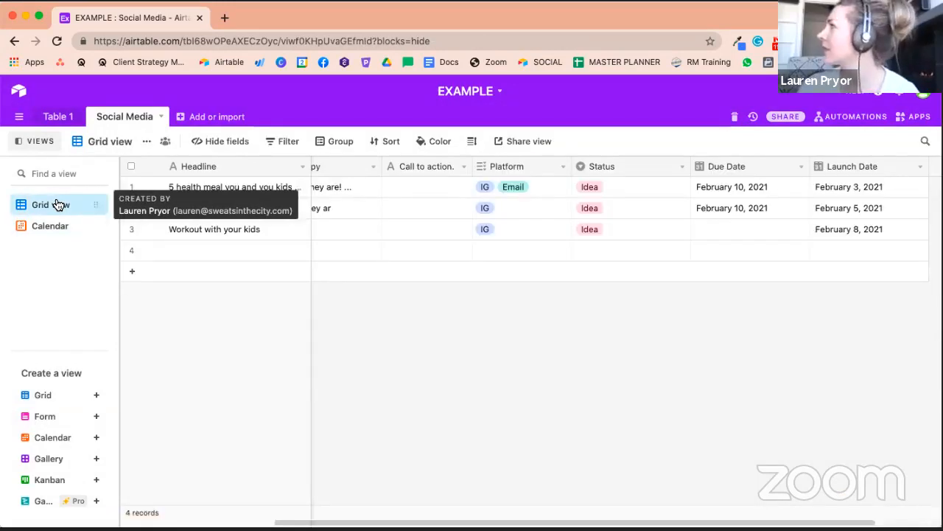
pyautogui.hscroll(1, 647, 206)
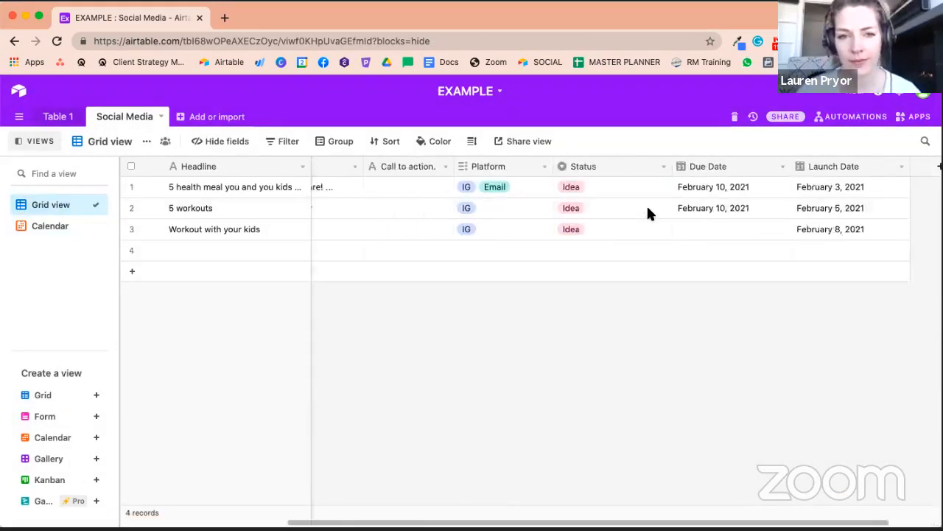
pyautogui.hscroll(-5, 648, 210)
pyautogui.hscroll(2, 648, 211)
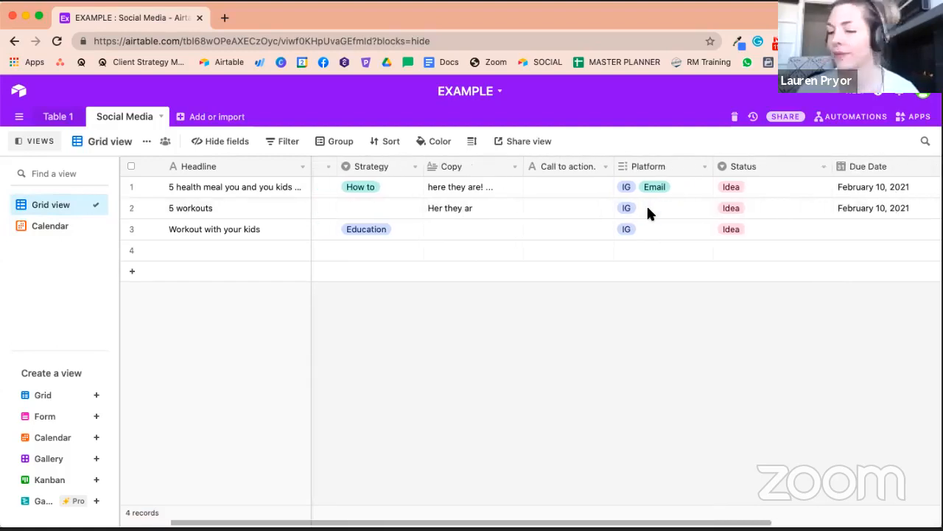
pyautogui.hscroll(1, 647, 221)
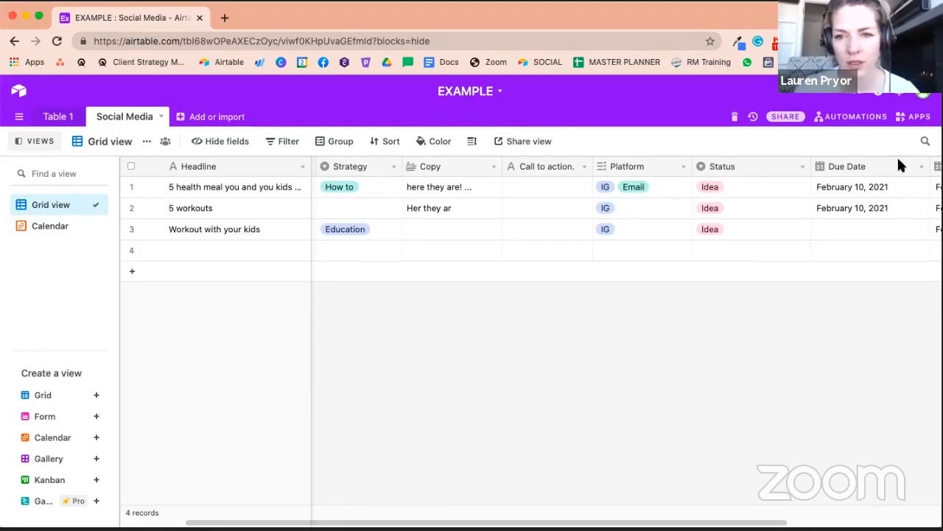
pyautogui.hscroll(5, 756, 171)
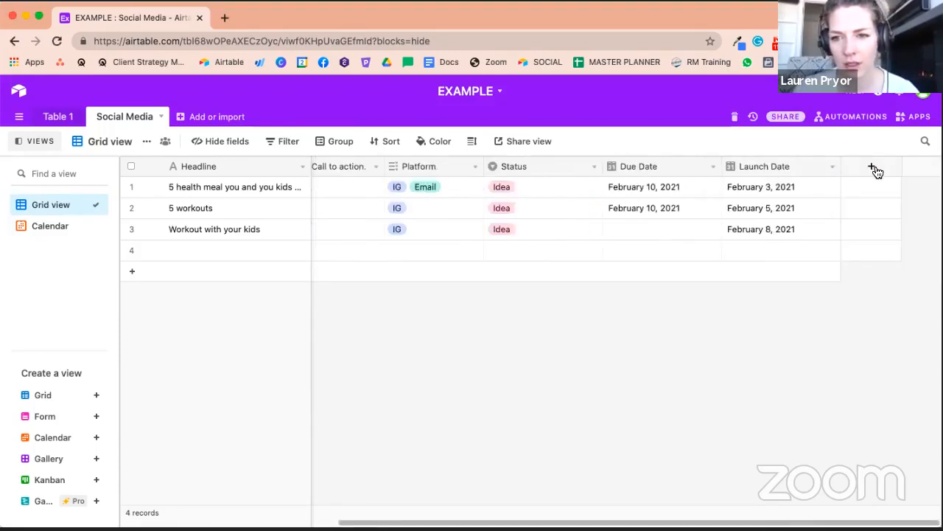
pyautogui.click(873, 168)
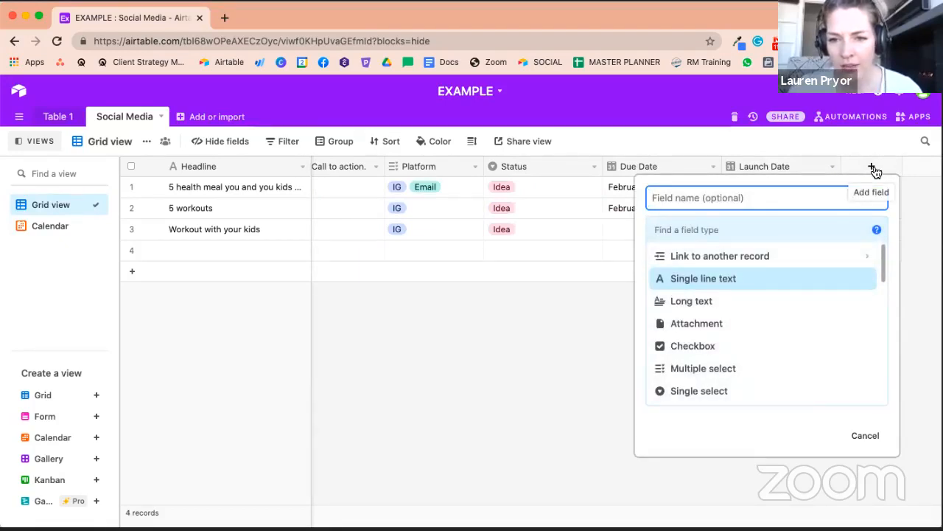
pyautogui.click(696, 324)
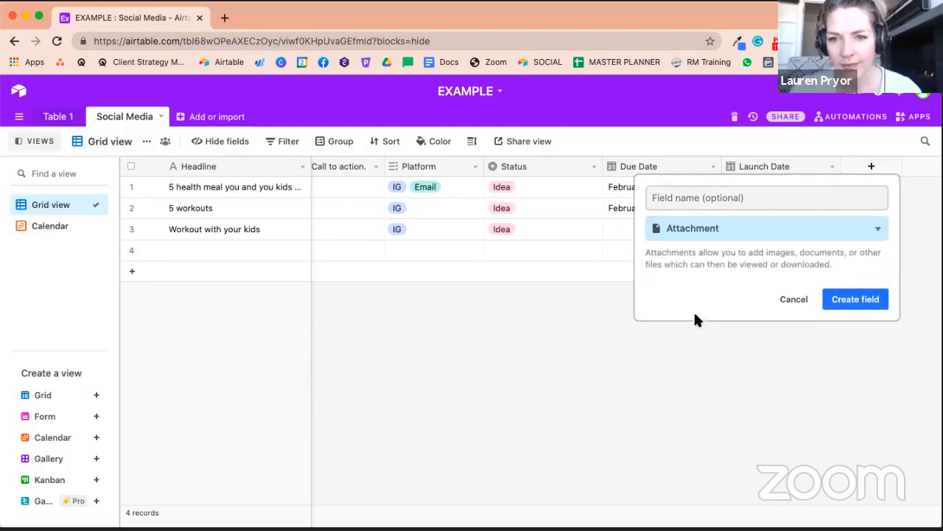
pyautogui.click(691, 196)
pyautogui.write('Atta')
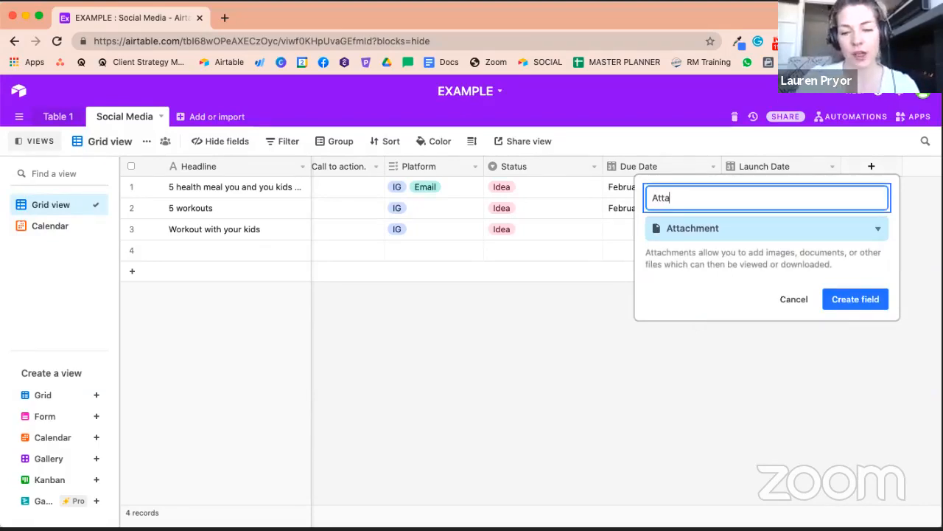
pyautogui.write('chment')
pyautogui.click(846, 308)
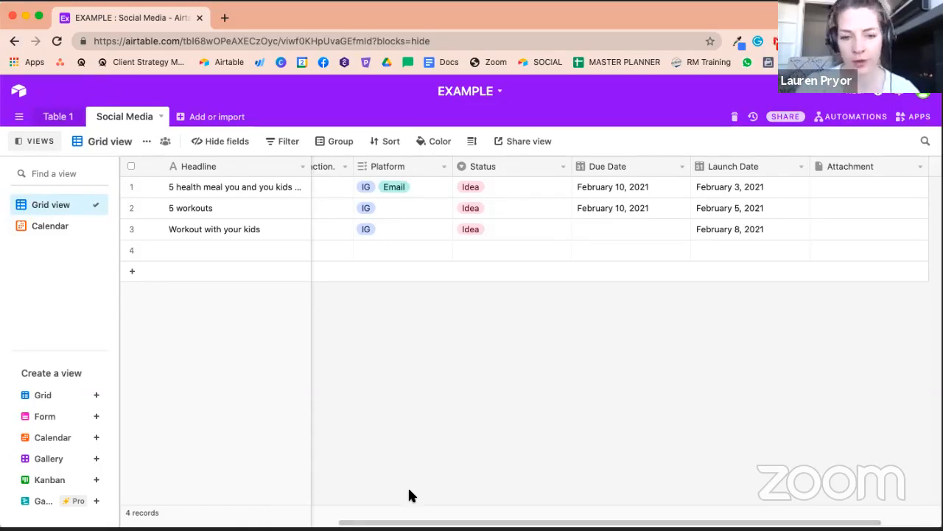
# - Check the new Attachment field in the grid and inside the expanded "Workout with your kids" record in the calendar
pyautogui.click(855, 187)
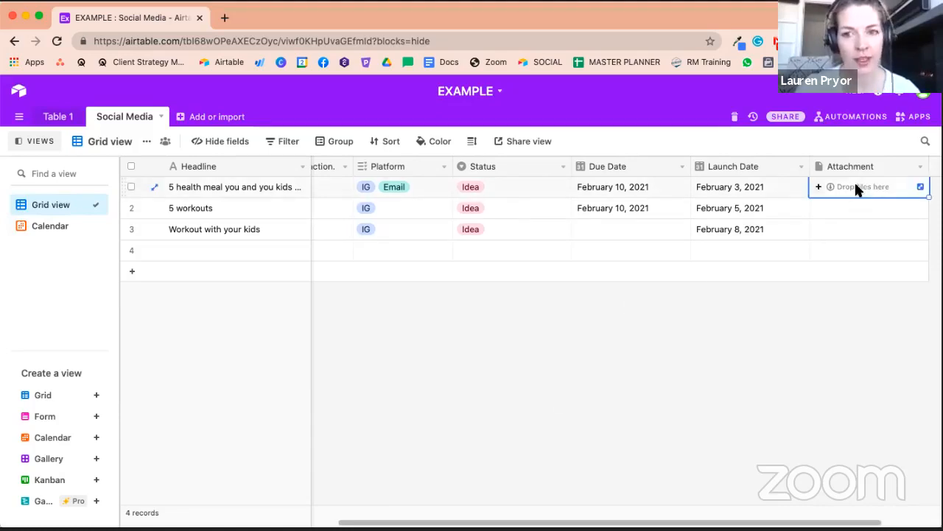
pyautogui.click(53, 227)
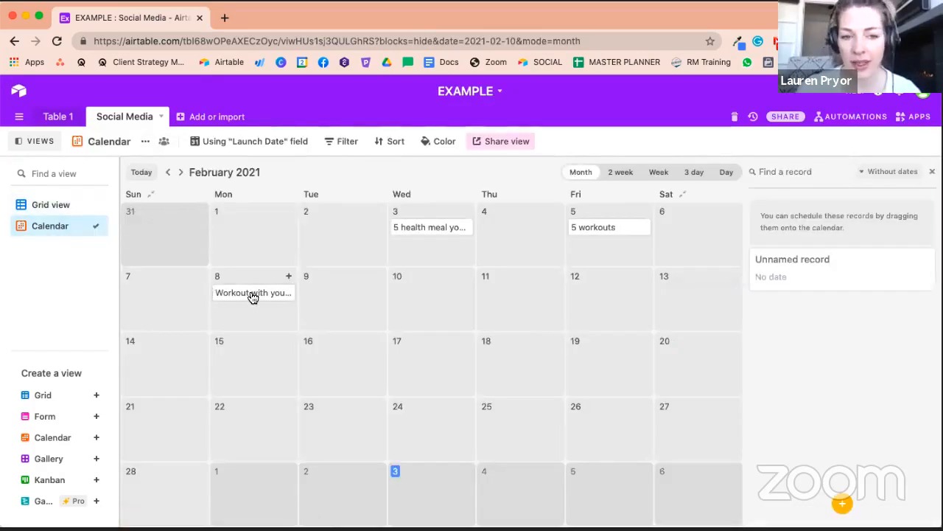
pyautogui.click(253, 293)
pyautogui.click(214, 256)
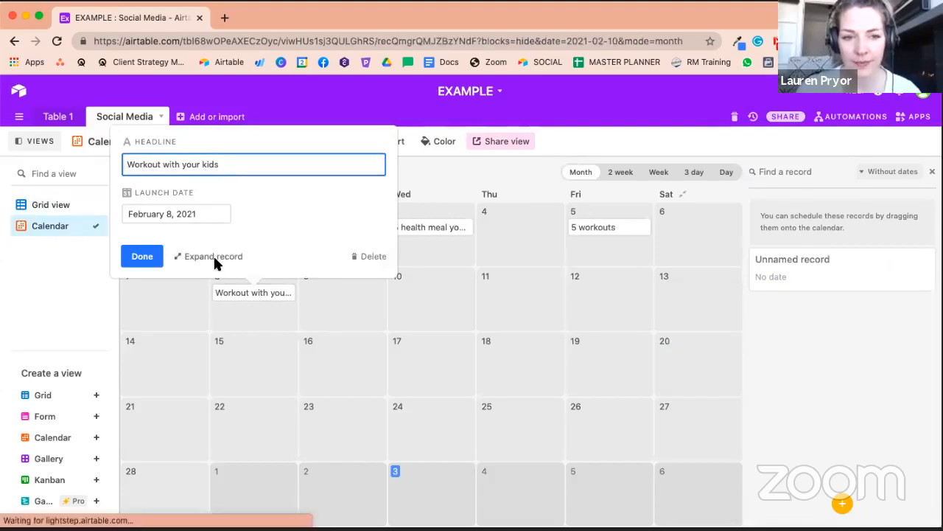
pyautogui.scroll(-5, 407, 417)
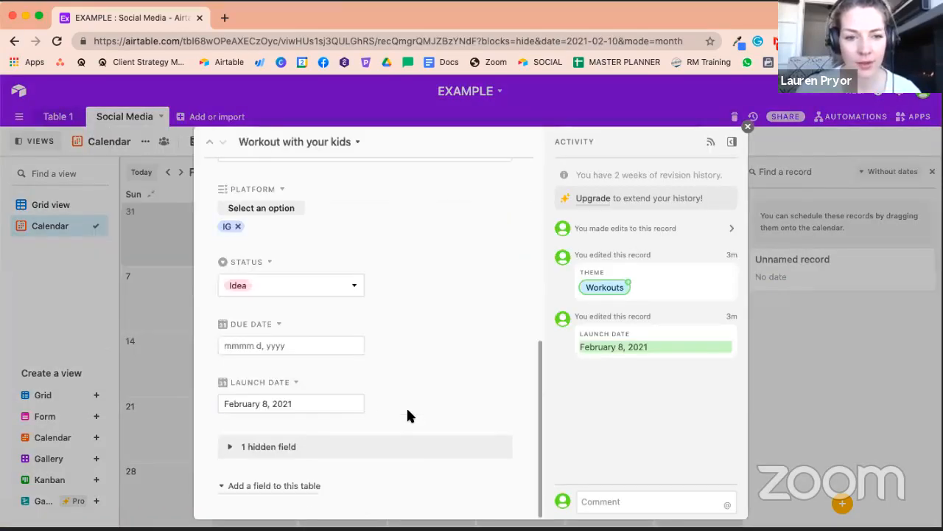
pyautogui.click(232, 447)
pyautogui.scroll(-3, 244, 464)
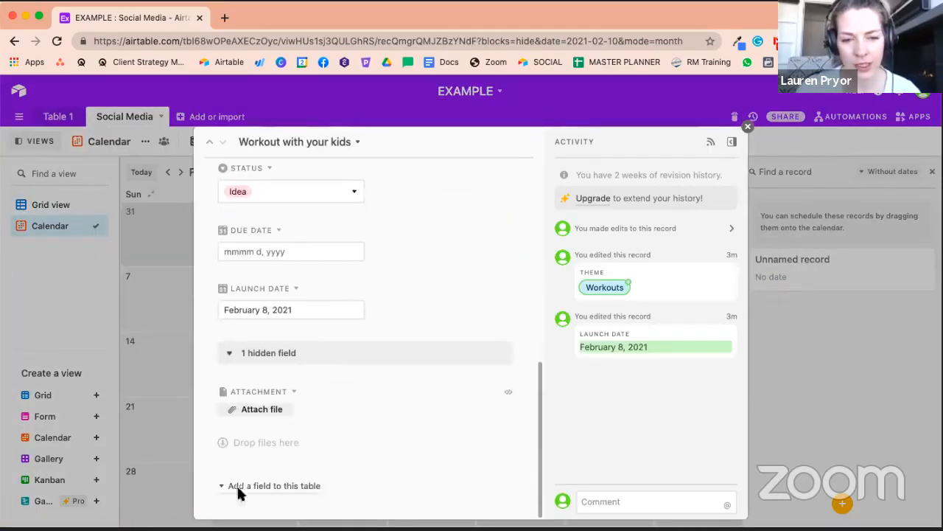
pyautogui.click(746, 129)
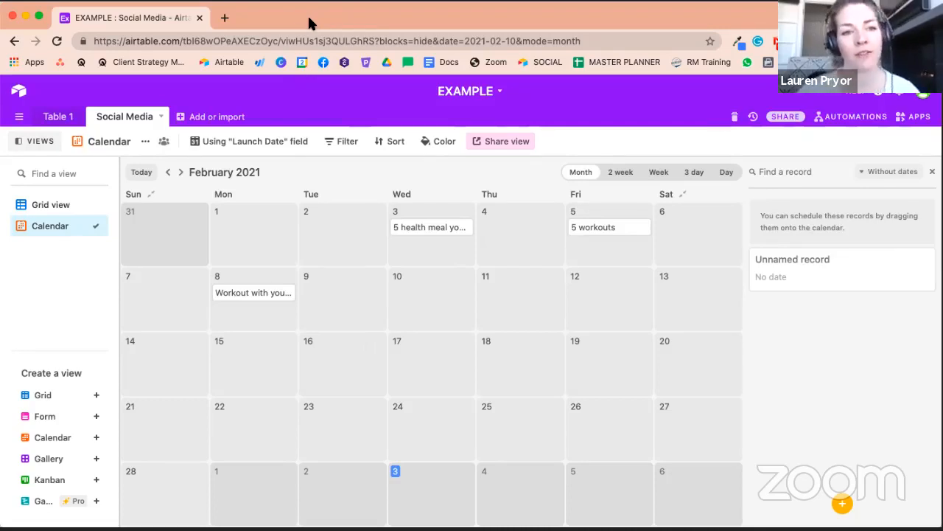
pyautogui.click(53, 206)
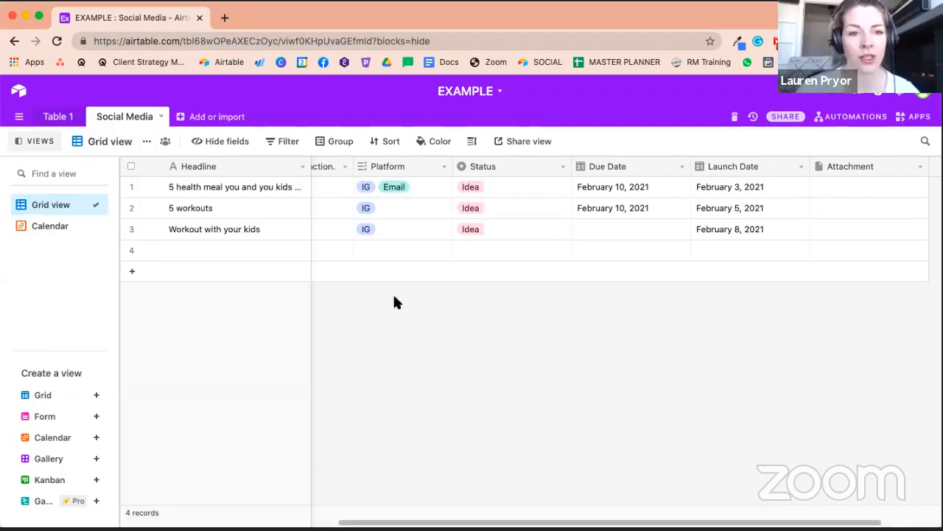
pyautogui.click(47, 227)
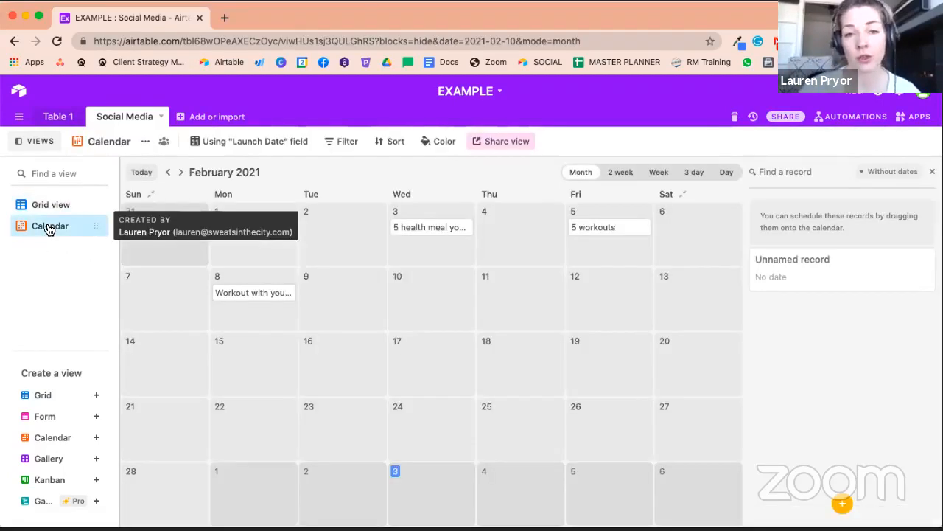